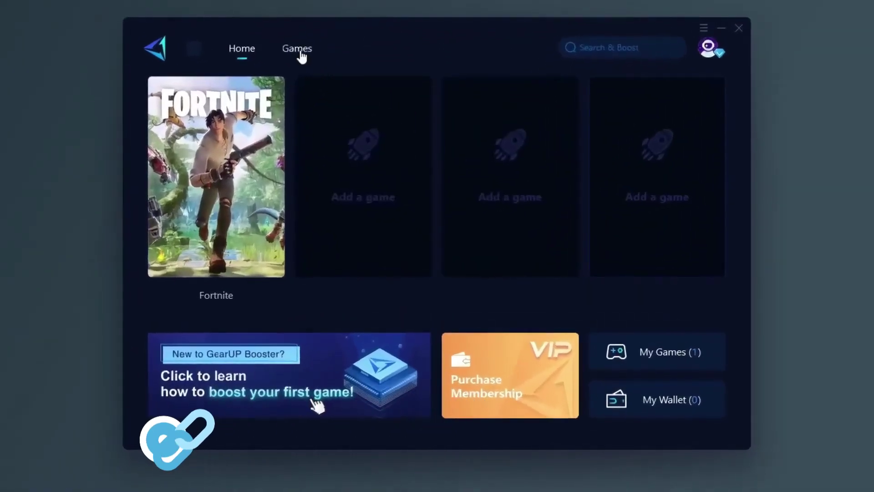
- Start the Fortnite boost in GearUP Booster, then open its download page from the description link
left_click(210, 300)
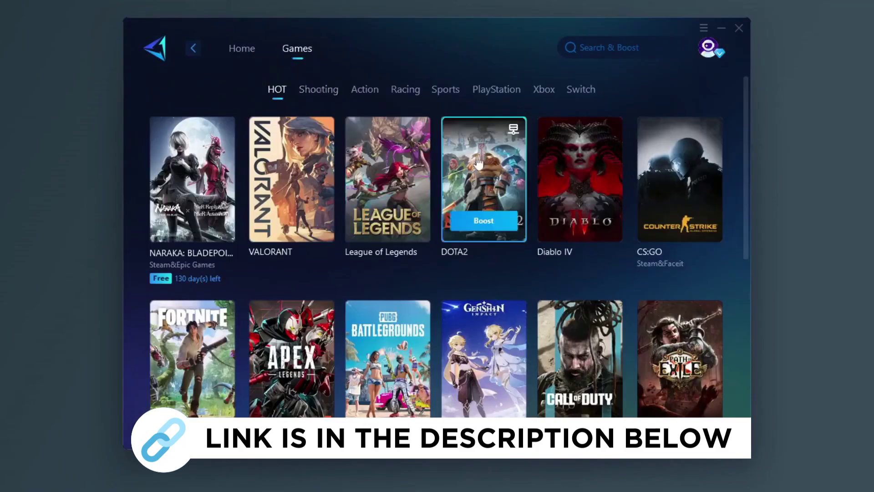
scroll(370, 166, "down", 2)
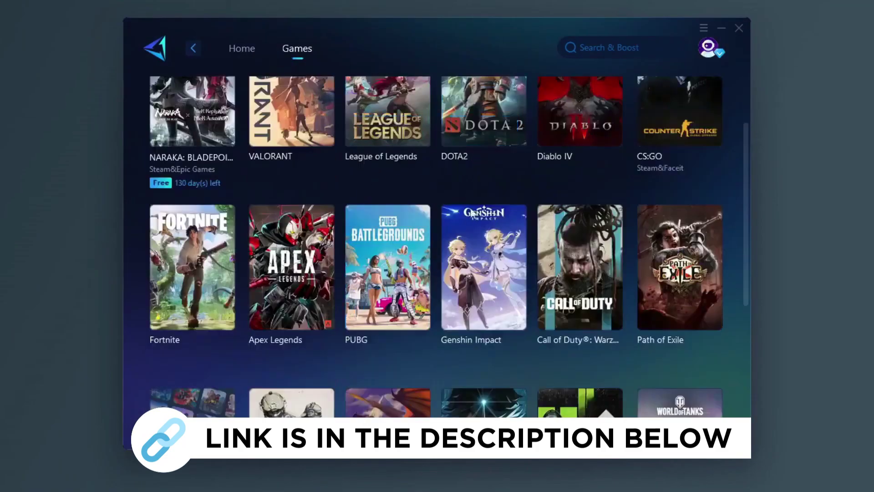
scroll(459, 215, "down", 4)
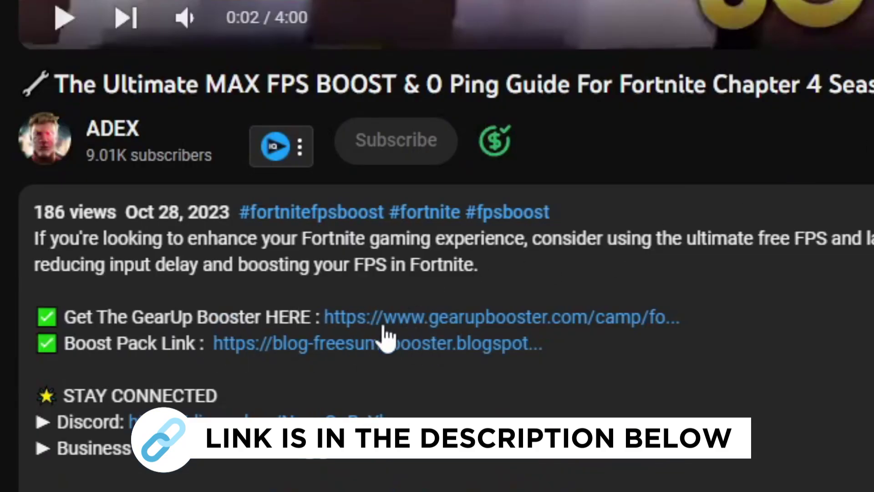
left_click(471, 316)
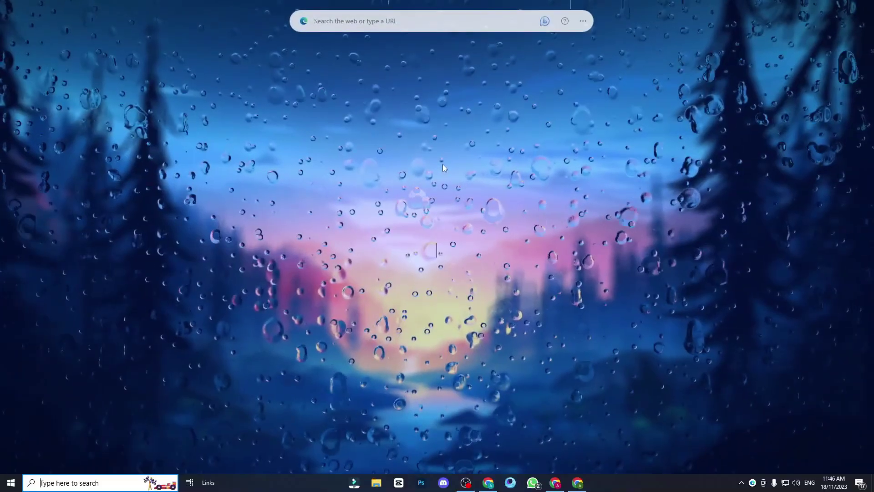
- Enable Turn on fast start-up under Power Options' power button settings
key("super")
type("EDI")
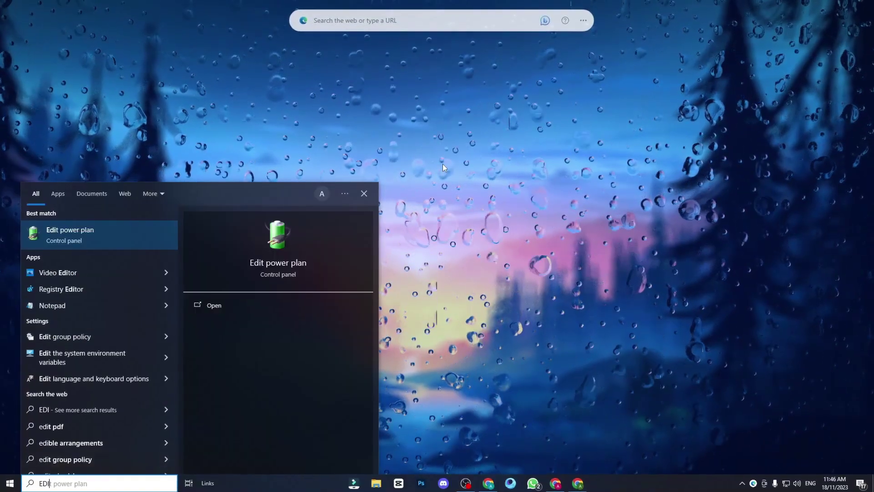
key("Return")
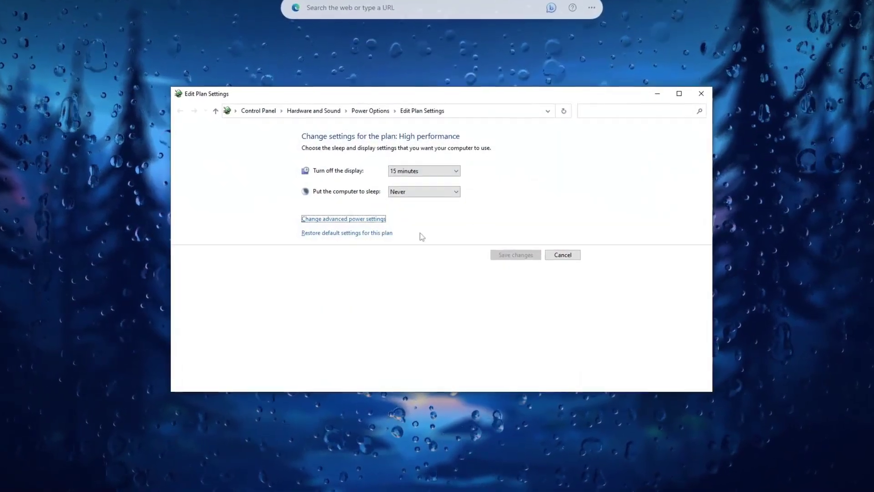
left_click(371, 109)
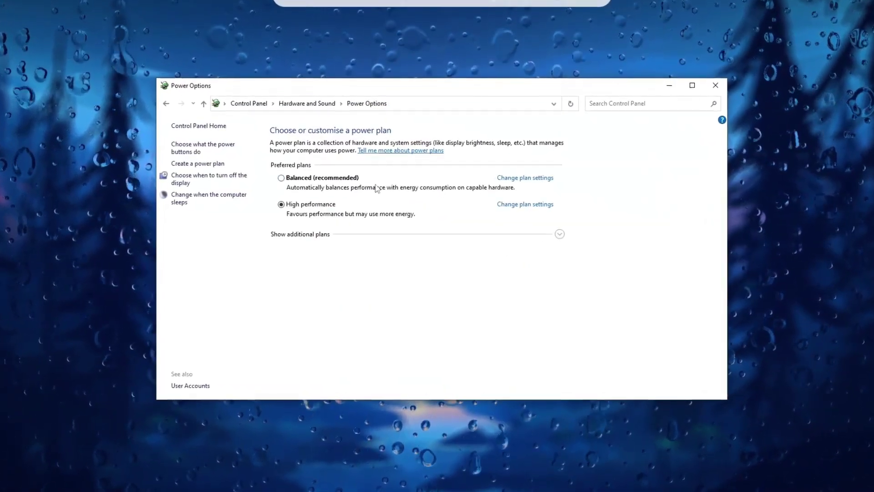
left_click(189, 147)
left_click(358, 156)
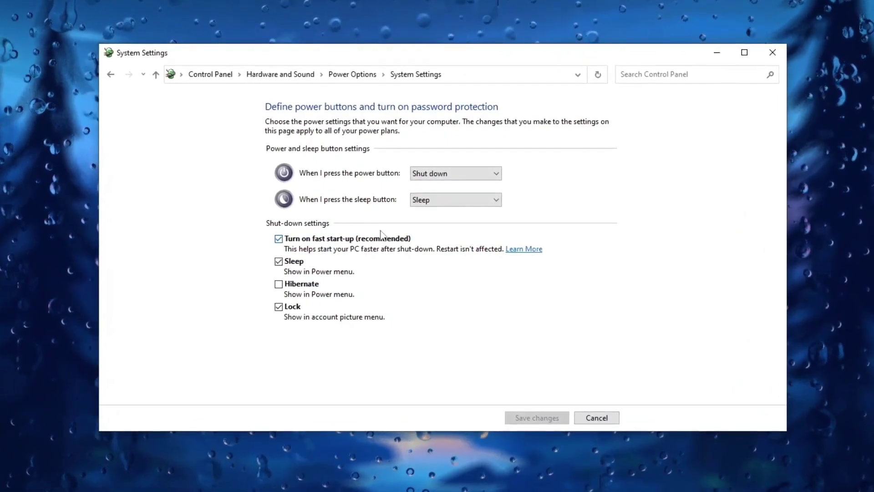
left_click(273, 240)
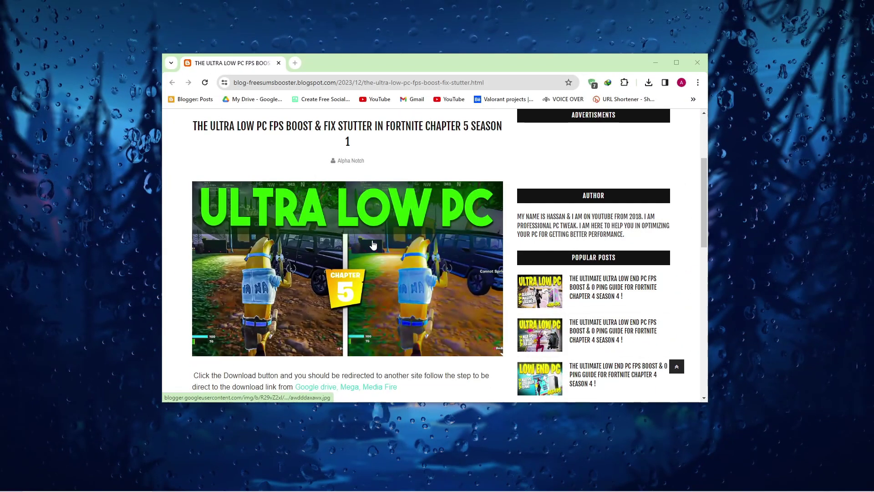
- Download the Ultra Low PC FPS Boost Secret Pack RAR from MediaFire
scroll(359, 181, "up", 2)
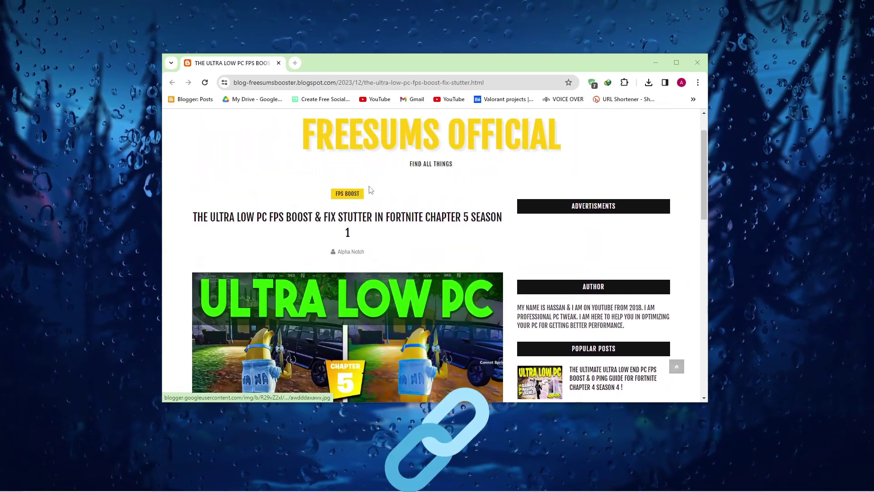
scroll(338, 171, "down", 10)
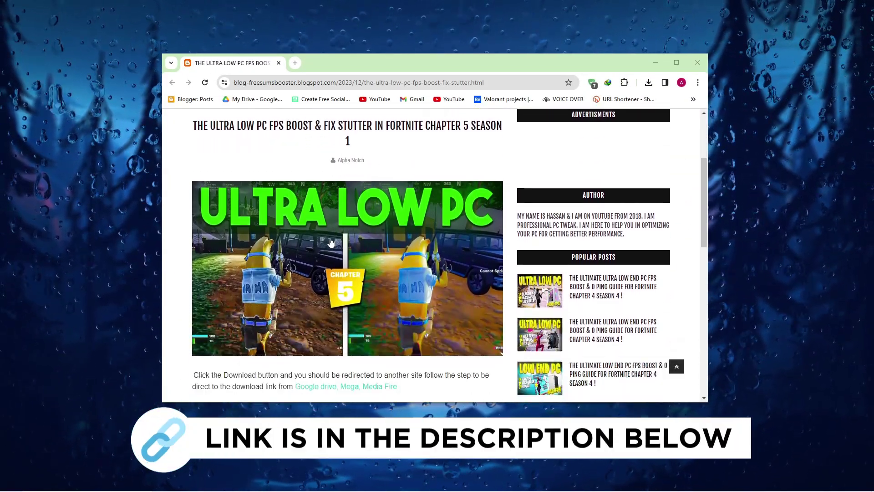
left_click(319, 248)
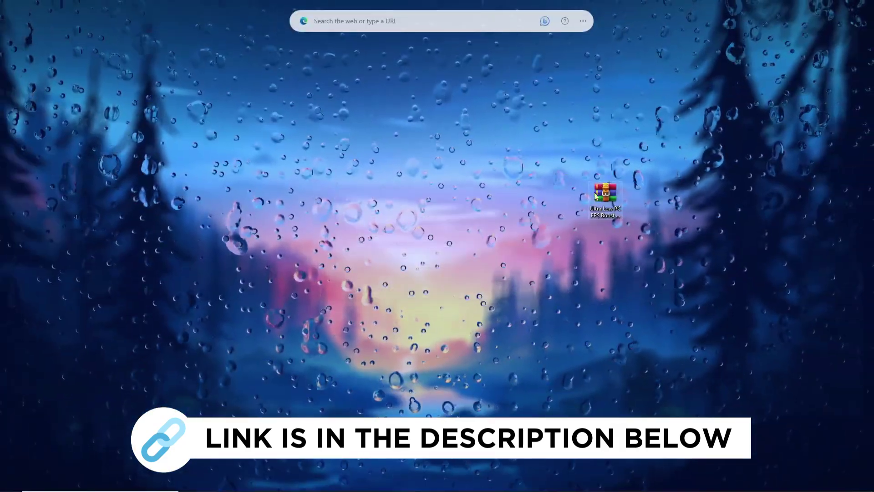
- Extract the pack archive and select all five .reg files in 1-Registry Tweaks
left_click_drag(605, 190, 445, 157)
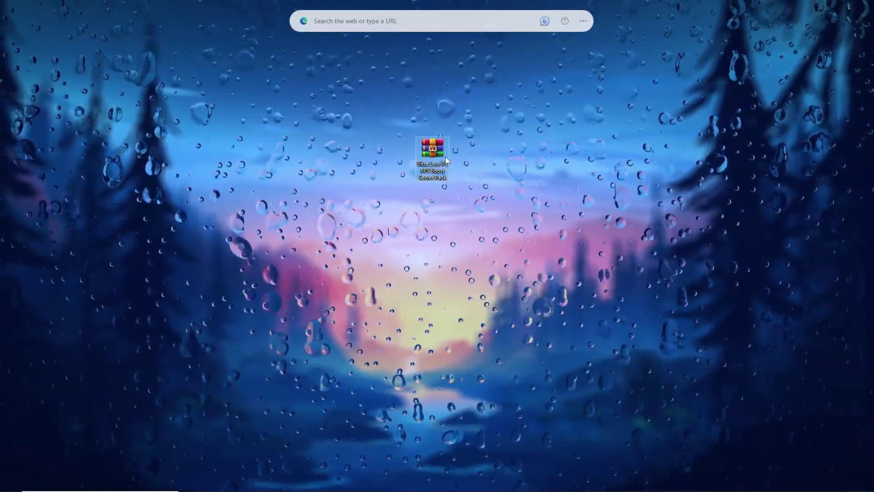
right_click(445, 157)
left_click(473, 213)
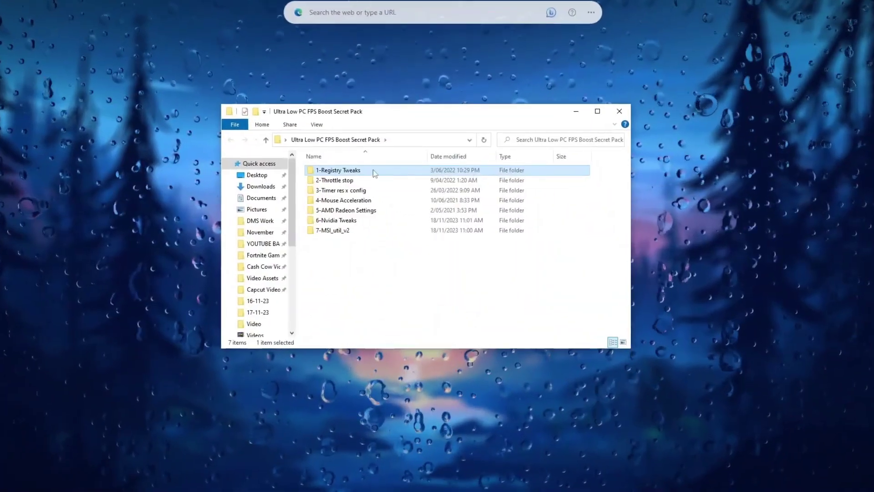
double_click(337, 169)
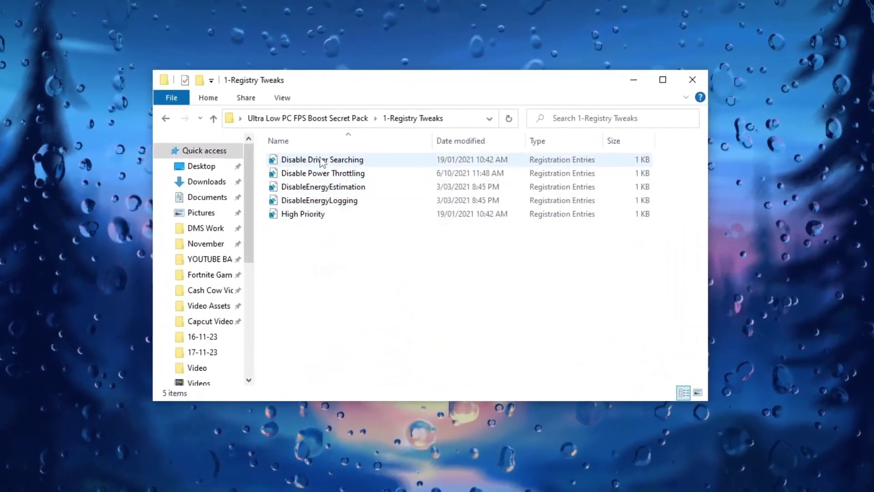
left_click_drag(318, 233, 340, 151)
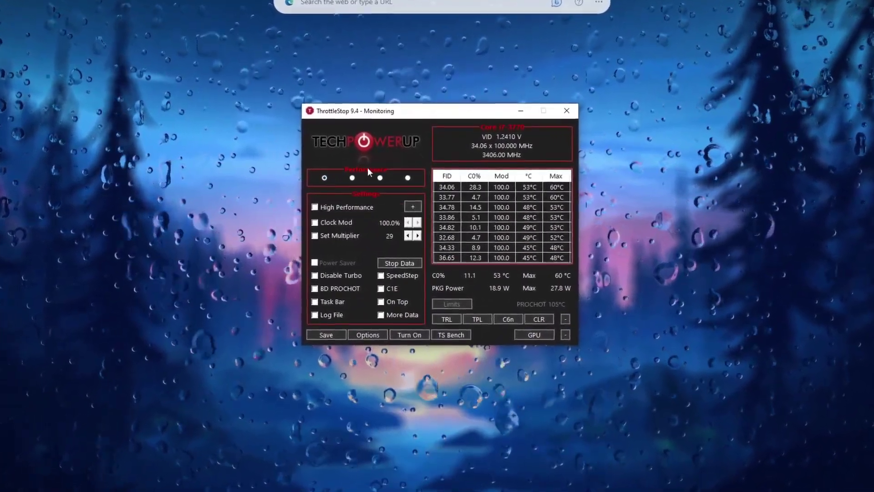
- Save the ThrottleStop Game profile with the High Performance power plan and turn ThrottleStop on
left_click(354, 178)
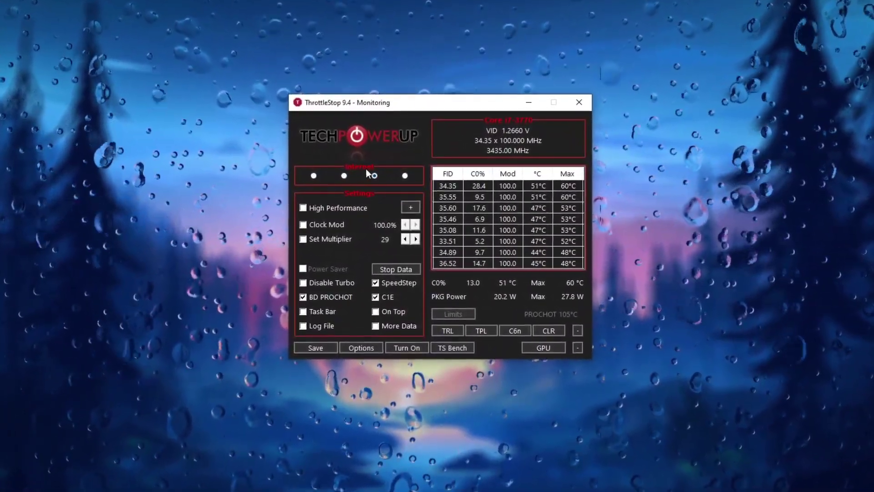
left_click(406, 176)
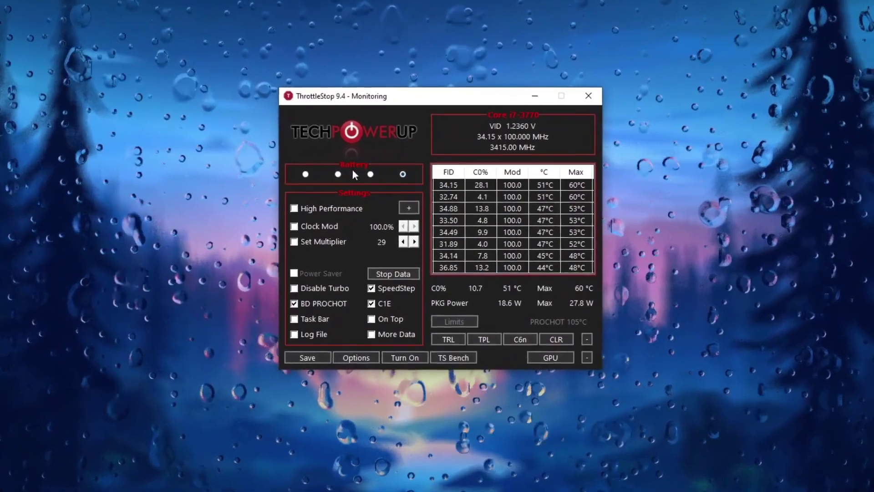
left_click(337, 174)
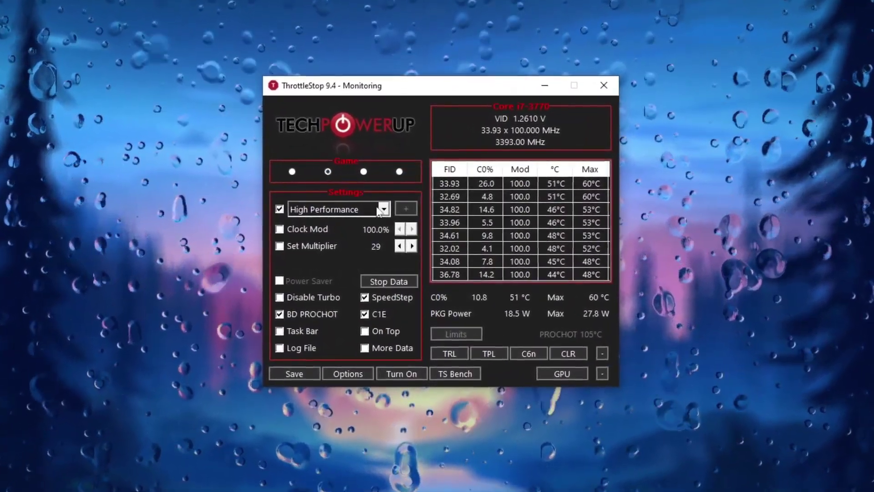
left_click(341, 209)
left_click(321, 221)
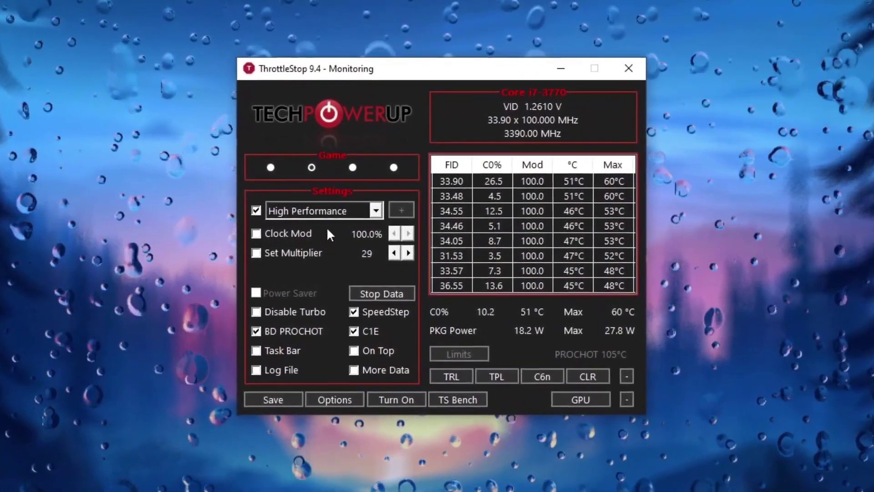
left_click(257, 408)
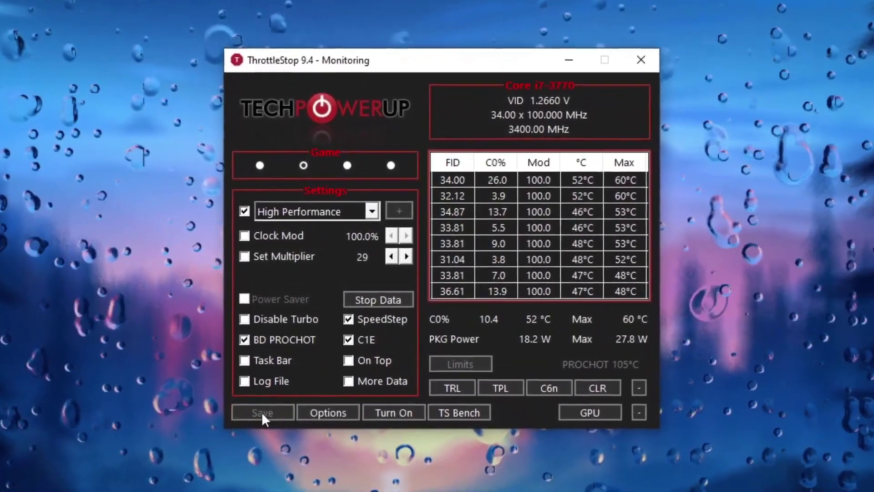
left_click(376, 411)
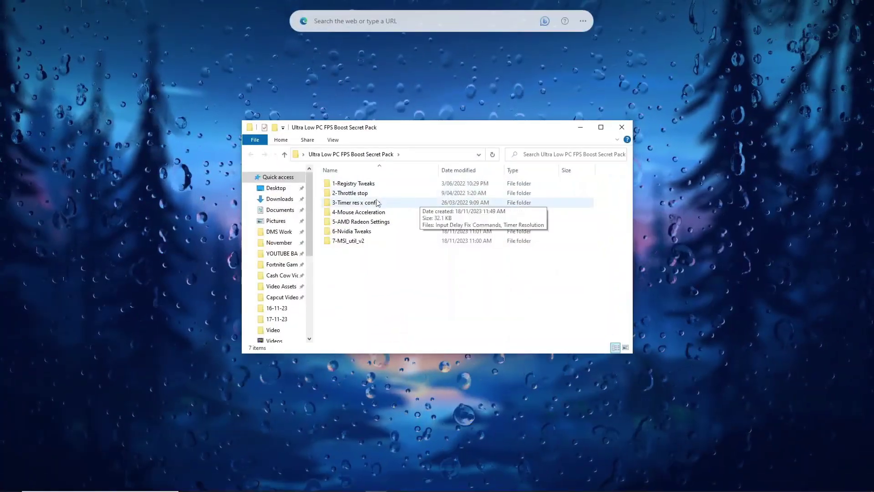
- Copy the three bcdedit lines from Input Delay Fix Commands in 3-Timer res x config, then minimize Notepad
double_click(359, 201)
double_click(348, 185)
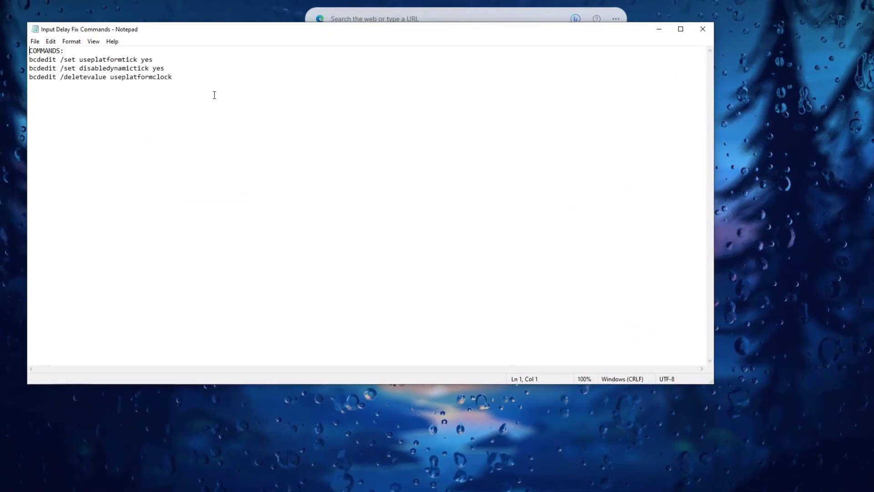
left_click_drag(174, 78, 29, 60)
right_click(99, 67)
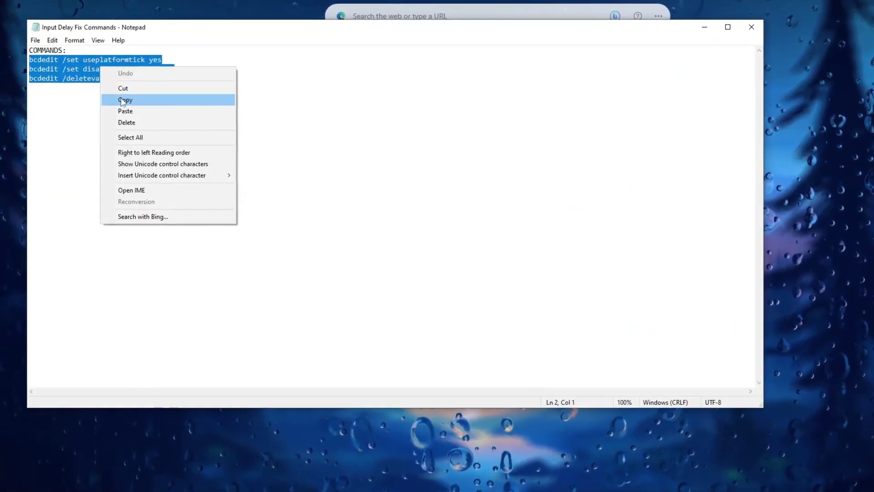
left_click(122, 101)
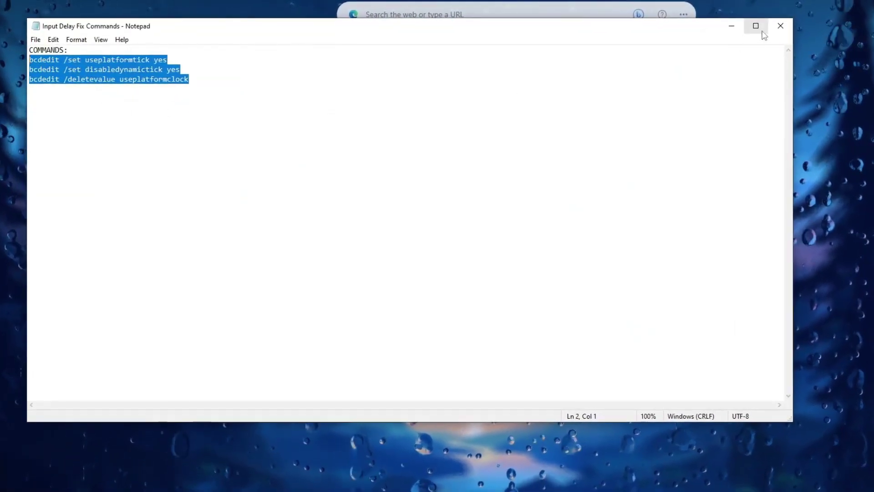
left_click(704, 27)
- Paste the bcdedit commands into a Command Prompt running as administrator
key("super")
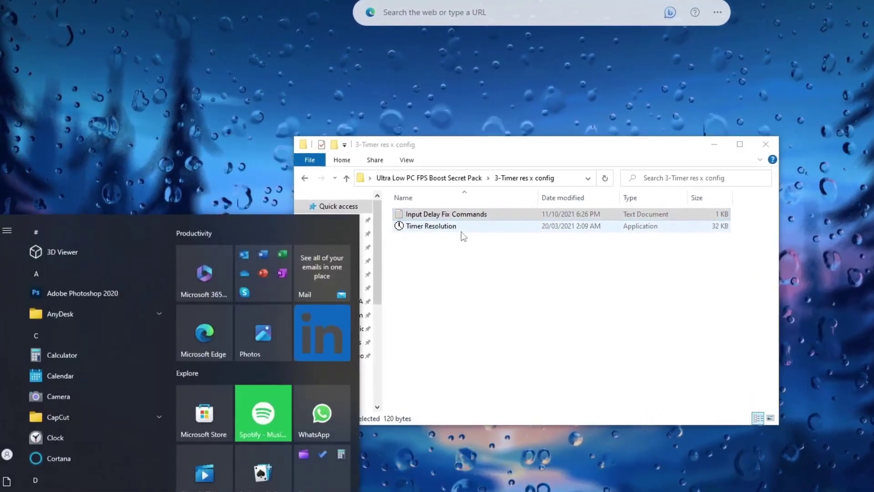
type("cmd")
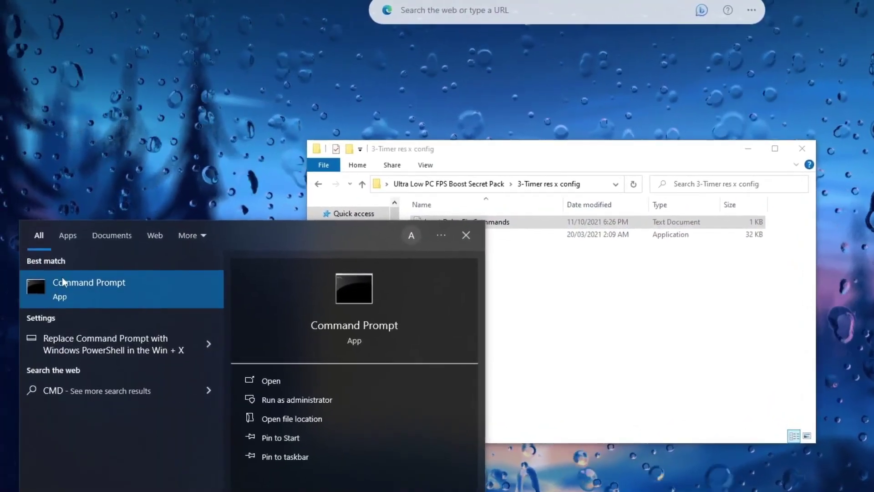
right_click(61, 269)
left_click(123, 291)
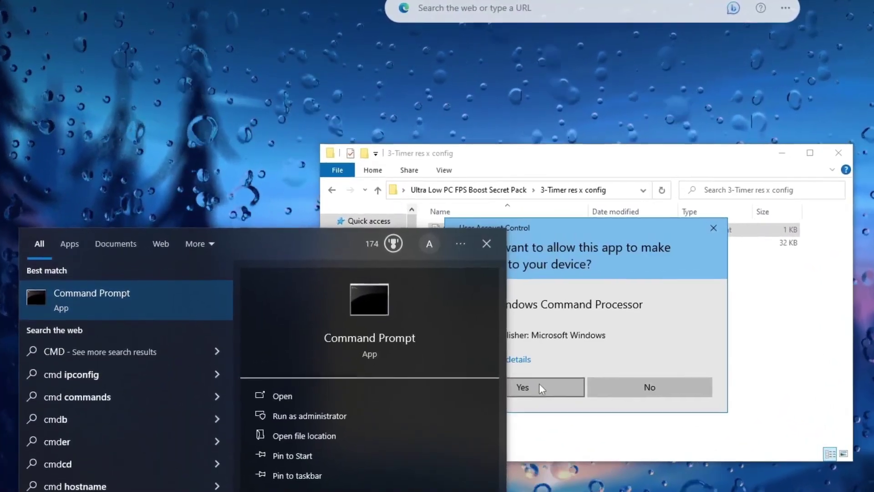
left_click(536, 381)
key("ctrl+v")
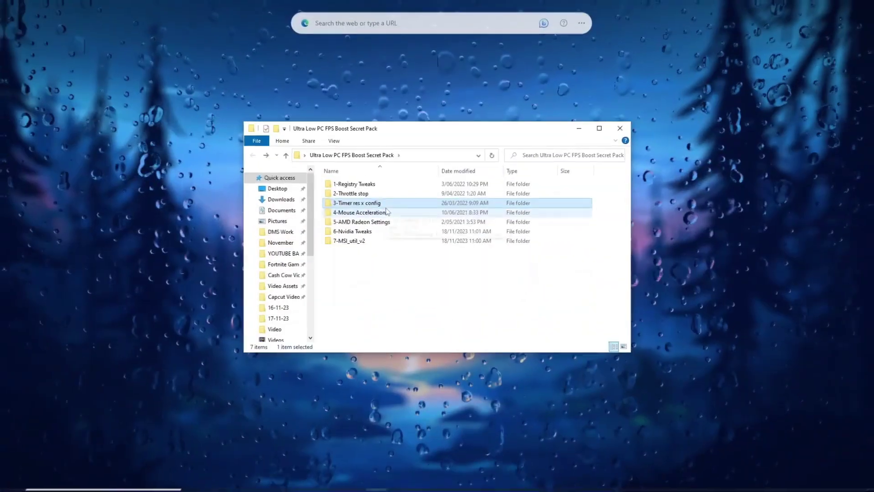
- Look through the four files in 4-Mouse Acceleration, including the 100% Scaling file
double_click(387, 211)
left_click_drag(348, 228, 376, 237)
left_click(360, 179)
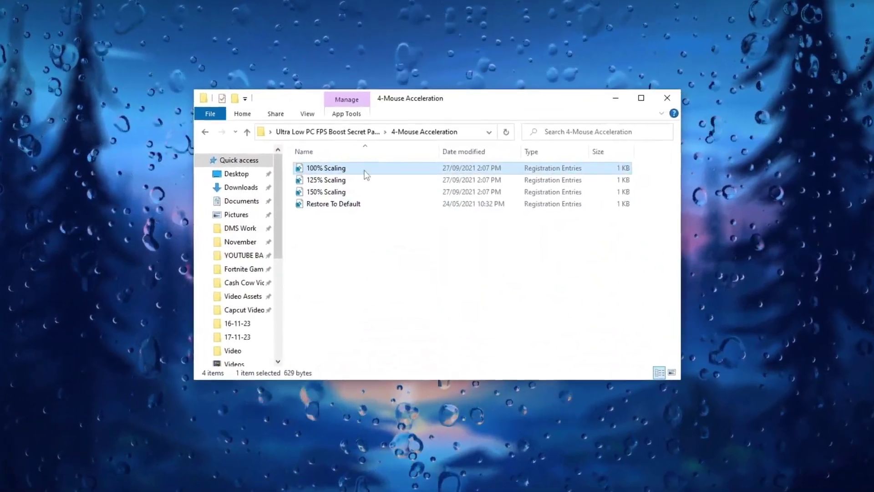
right_click(322, 168)
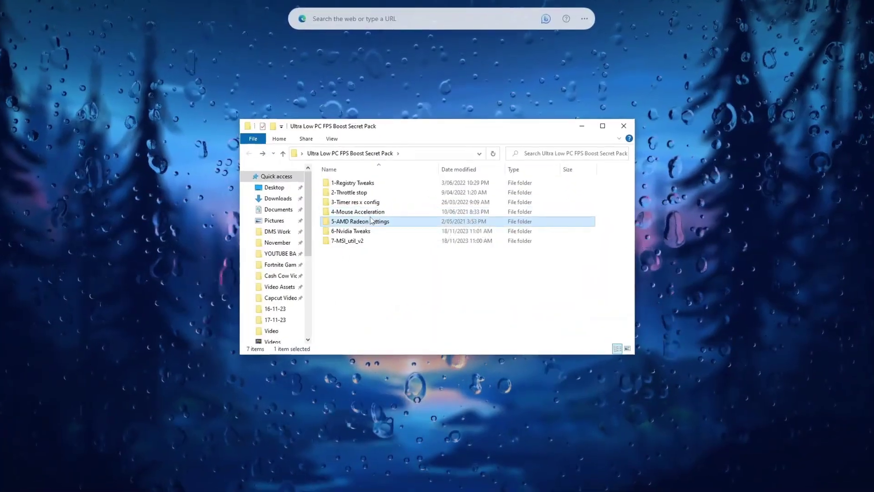
- Browse the five Radeon settings screenshots in 5-AMD Radeon Settings
double_click(372, 220)
left_click_drag(320, 240, 538, 187)
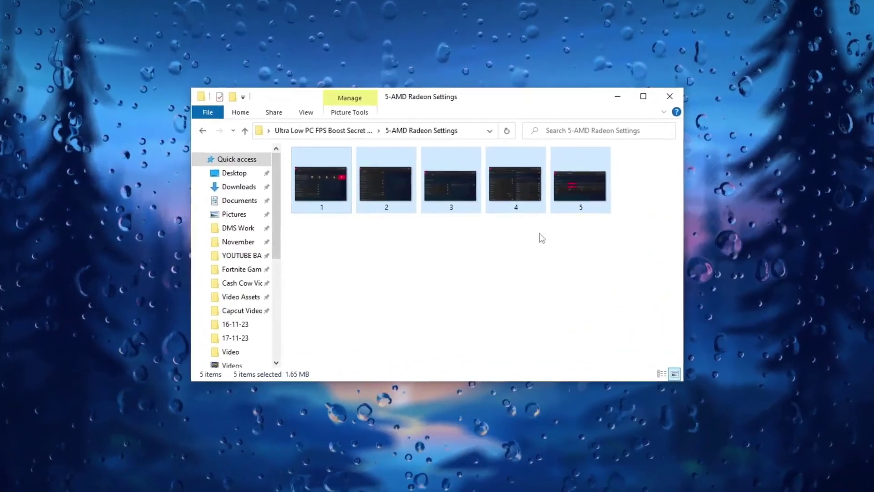
left_click(303, 196)
left_click(385, 184)
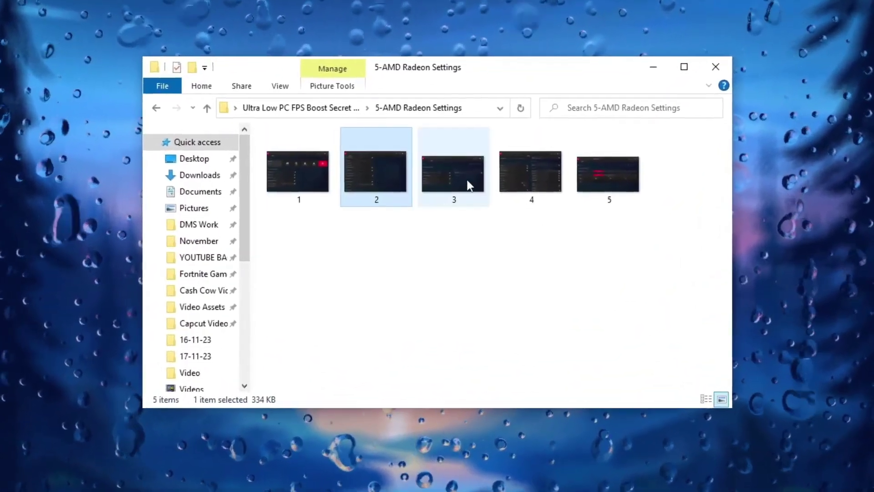
left_click(530, 189)
left_click(608, 182)
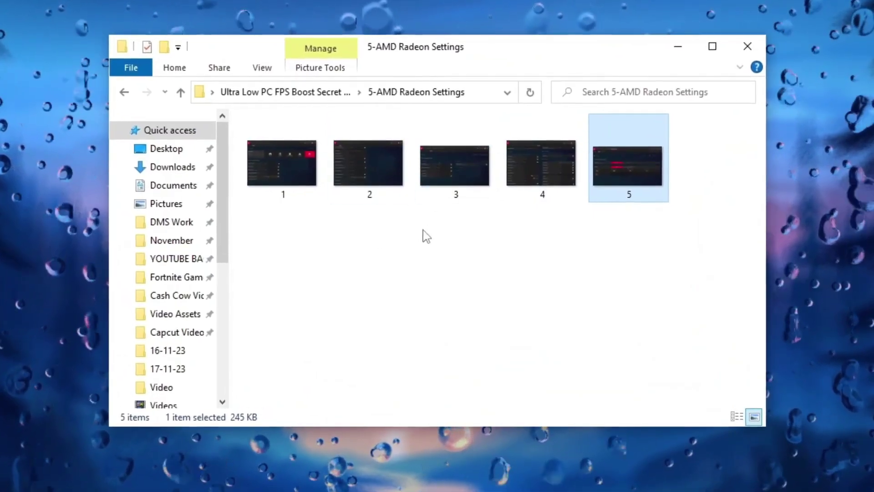
- Launch nvidiaProfileInspector from the 6-Nvidia Tweaks folder
key("alt+Left")
double_click(242, 219)
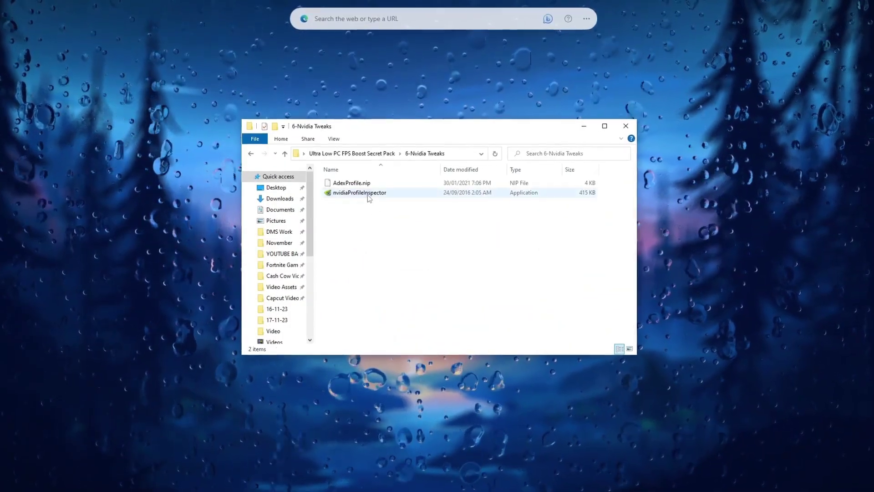
left_click(368, 195)
right_click(211, 209)
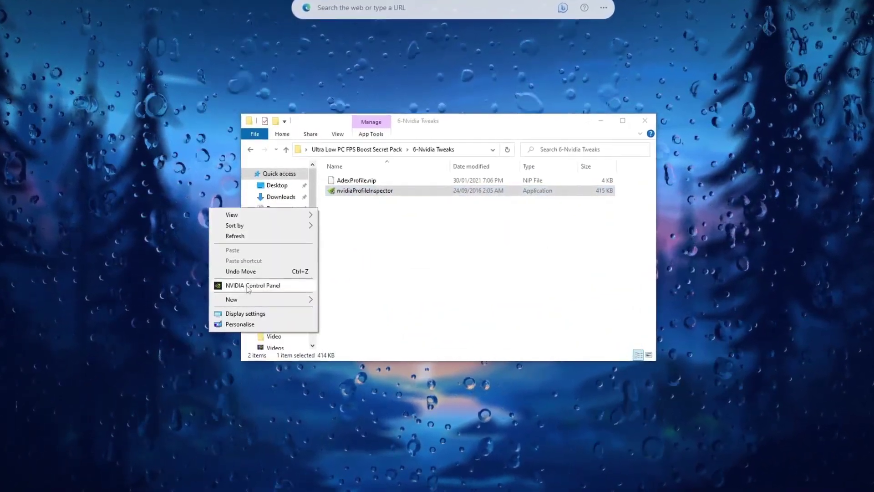
left_click(375, 276)
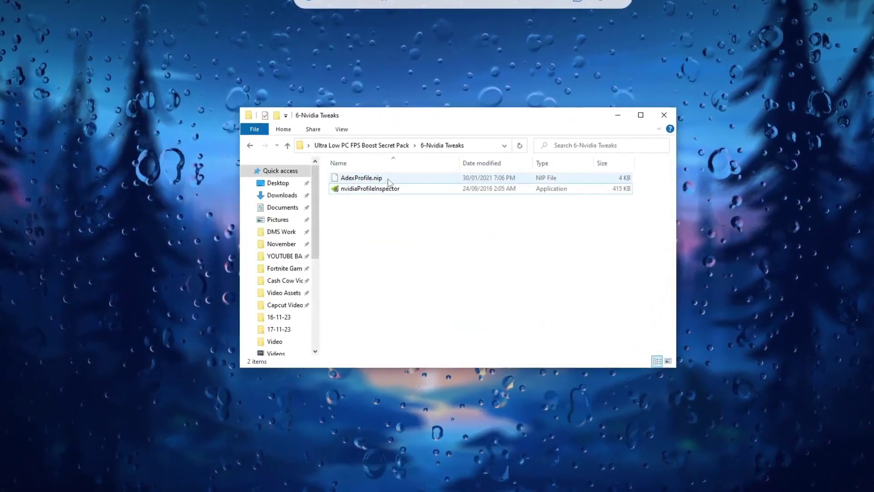
double_click(359, 189)
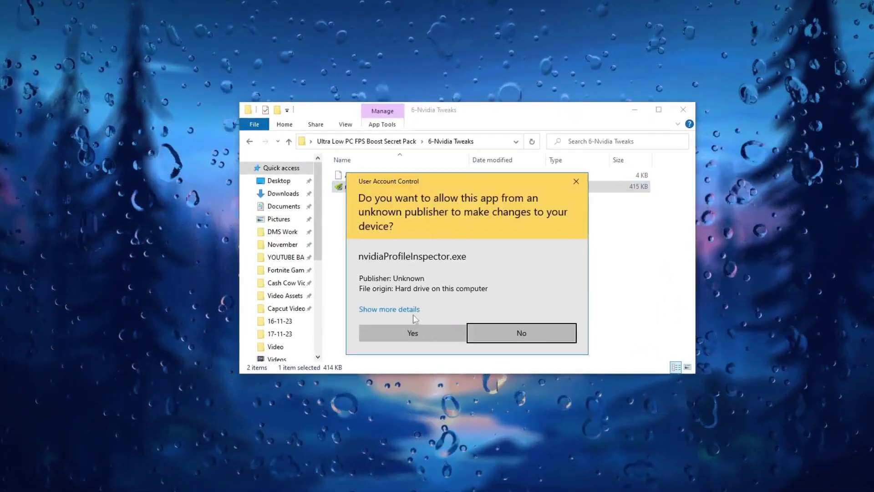
- Allow nvidiaProfileInspector to run and load the FORTNITE profile
left_click(412, 331)
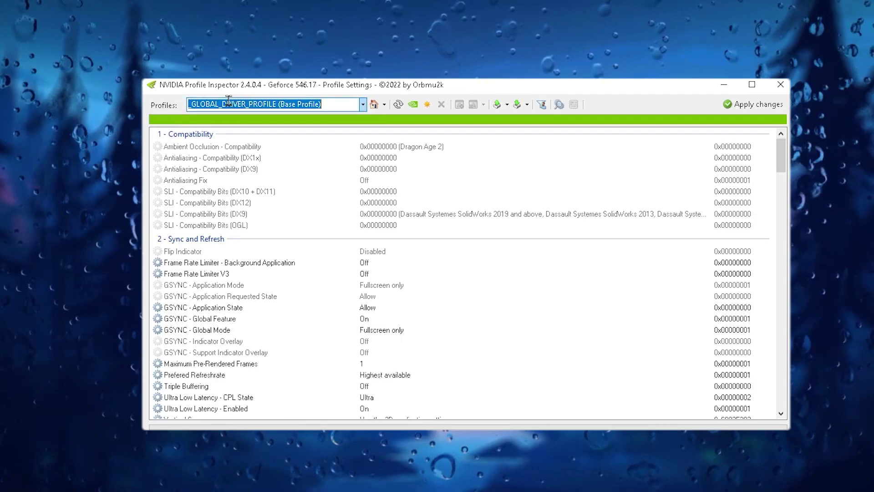
type("FORTNITE")
key("Return")
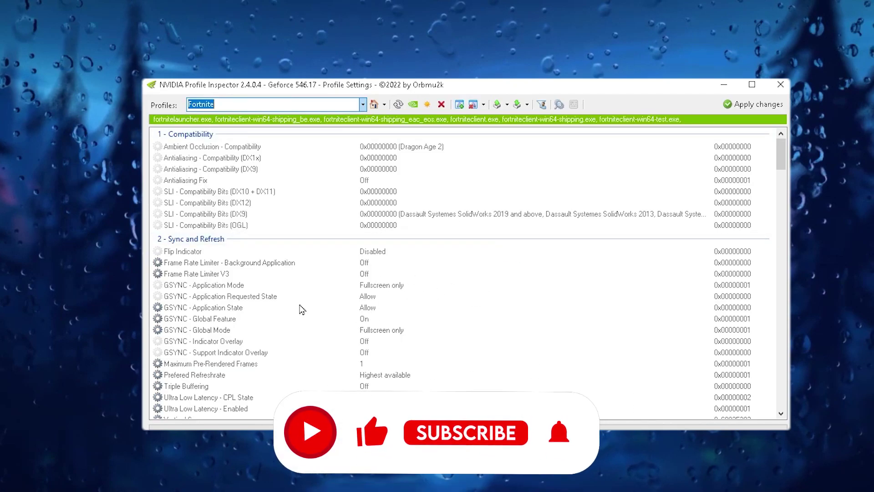
- Set Antialiasing - Transparency Supersampling to 0x00000008 AA_MODE_REPLAY_MODE_ALL
scroll(381, 279, "down", 3)
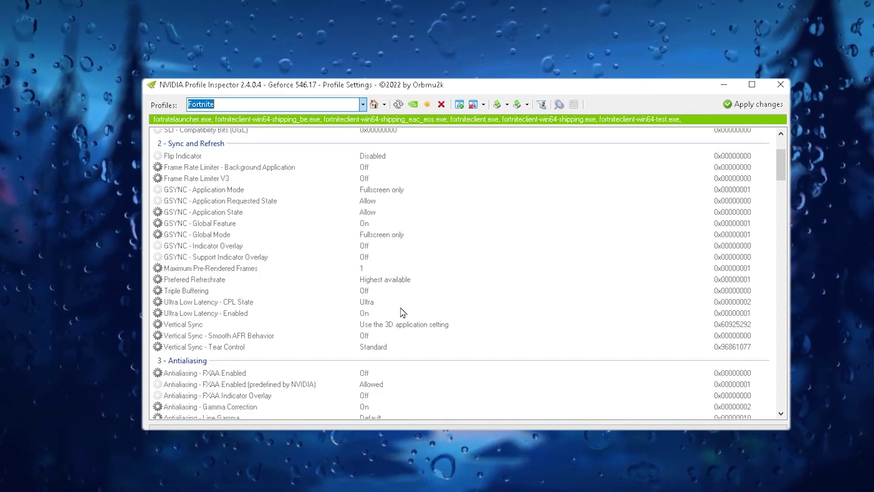
scroll(345, 201, "down", 4)
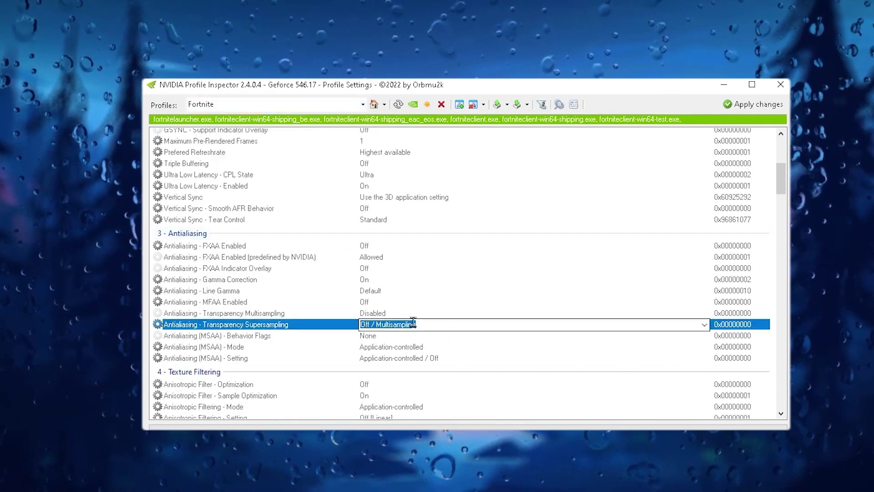
left_click(704, 325)
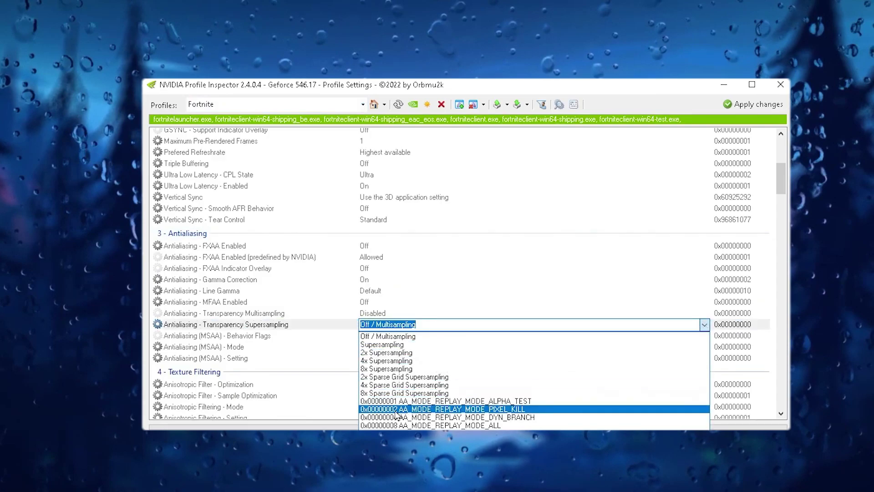
left_click(499, 425)
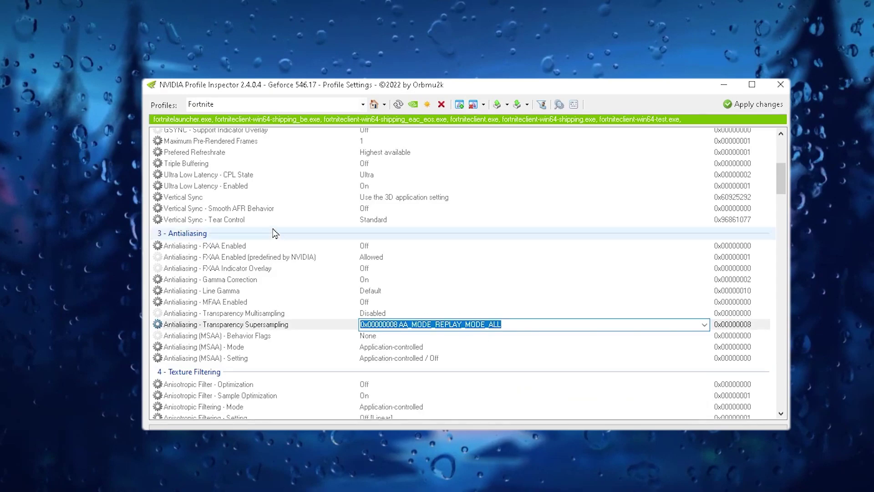
scroll(275, 230, "down", 3)
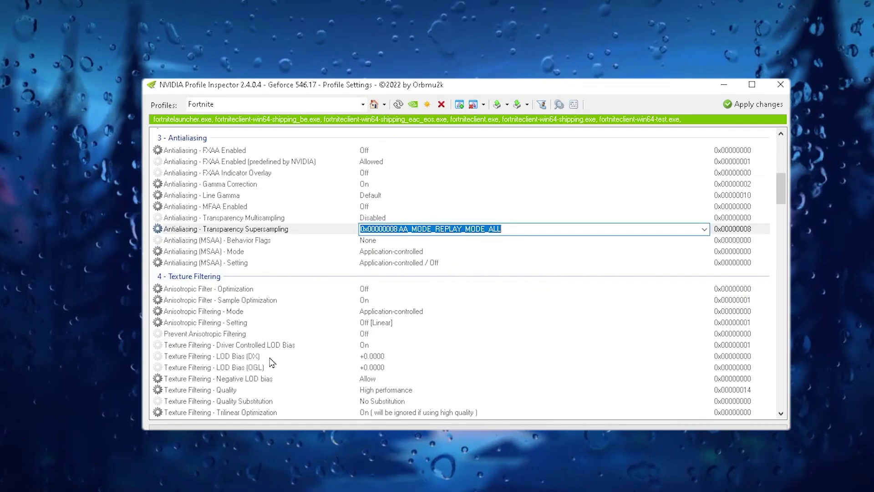
- Set both LOD Bias (DX) and LOD Bias (OGL) to +2.0000
left_click(384, 356)
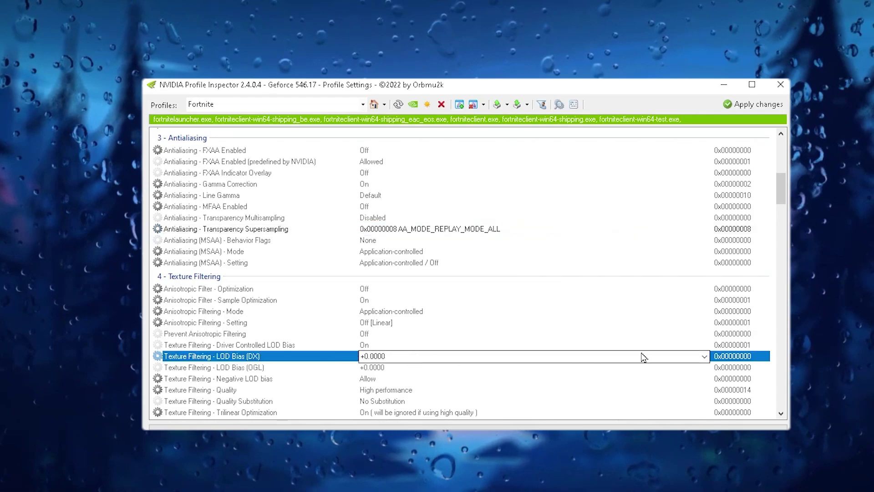
left_click(704, 357)
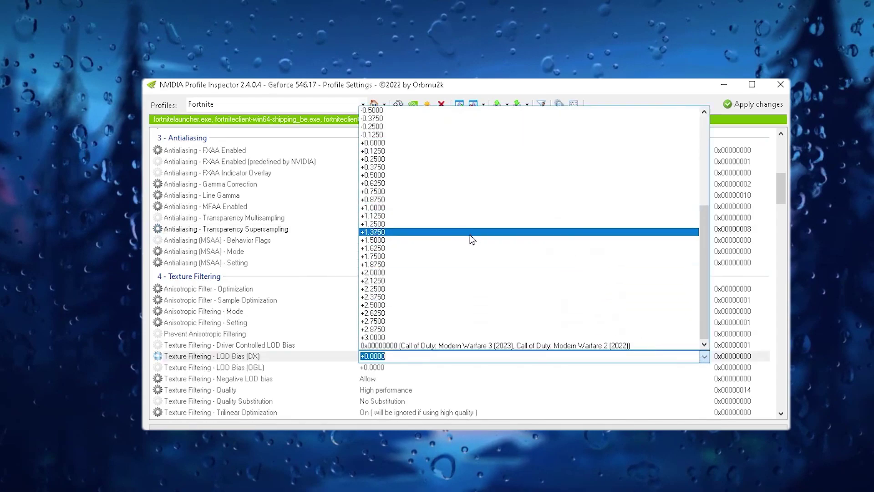
left_click(382, 273)
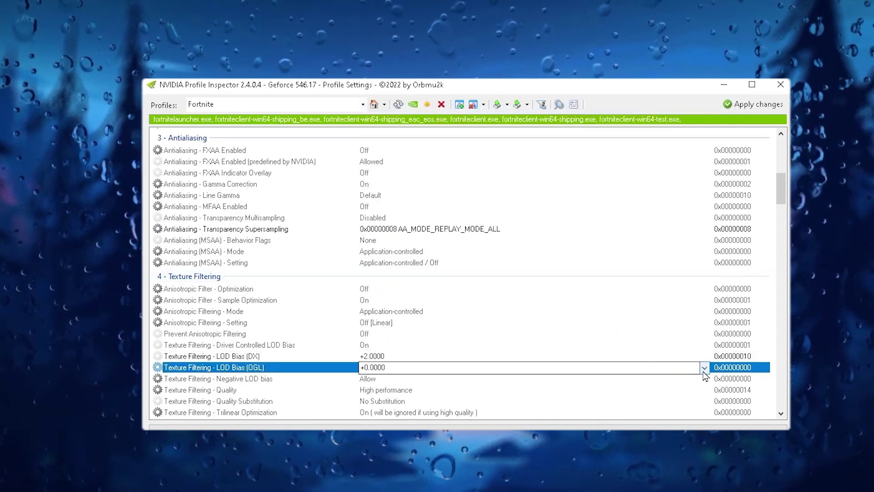
left_click(704, 368)
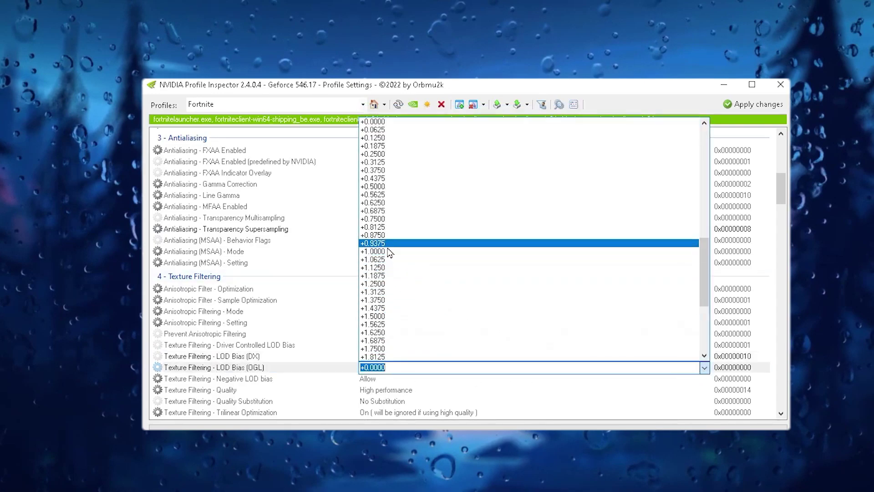
left_click(393, 357)
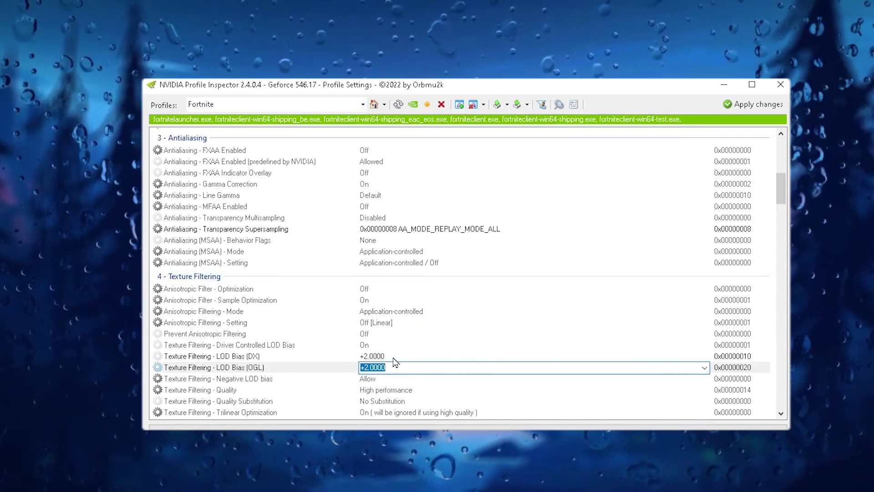
- Apply the Fortnite profile changes, then restore the profile to NVIDIA defaults
scroll(395, 362, "down", 2)
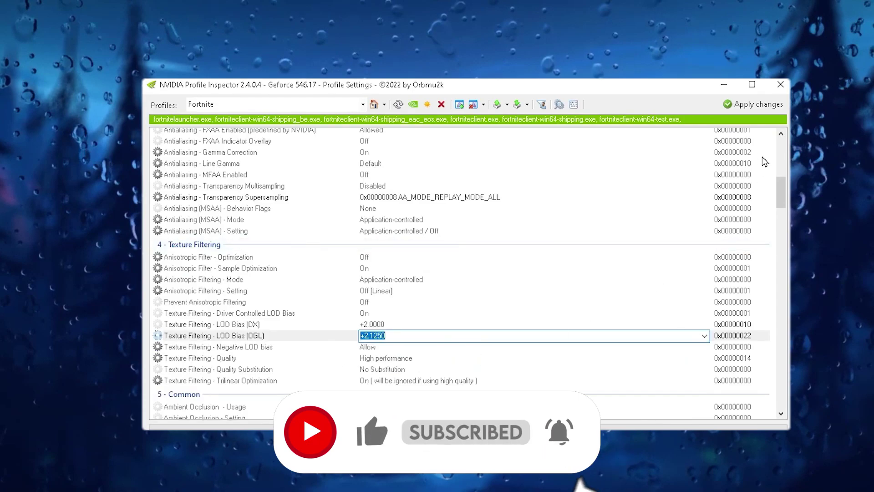
left_click(769, 104)
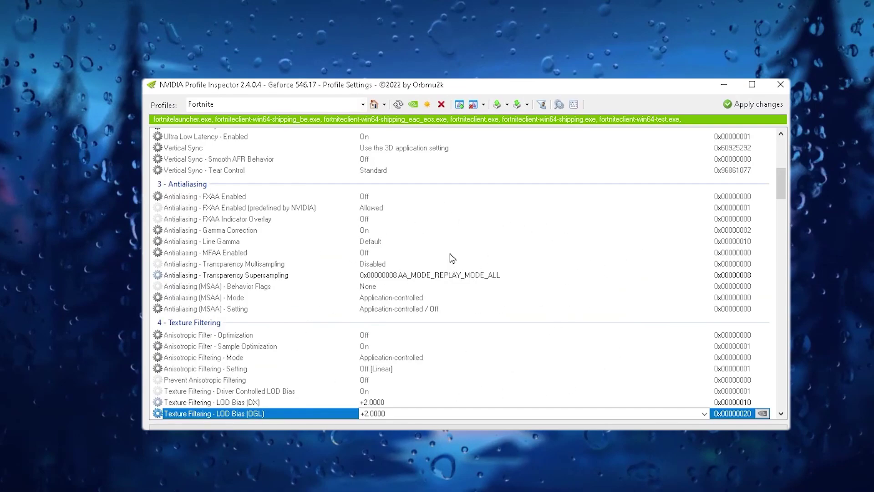
left_click(413, 104)
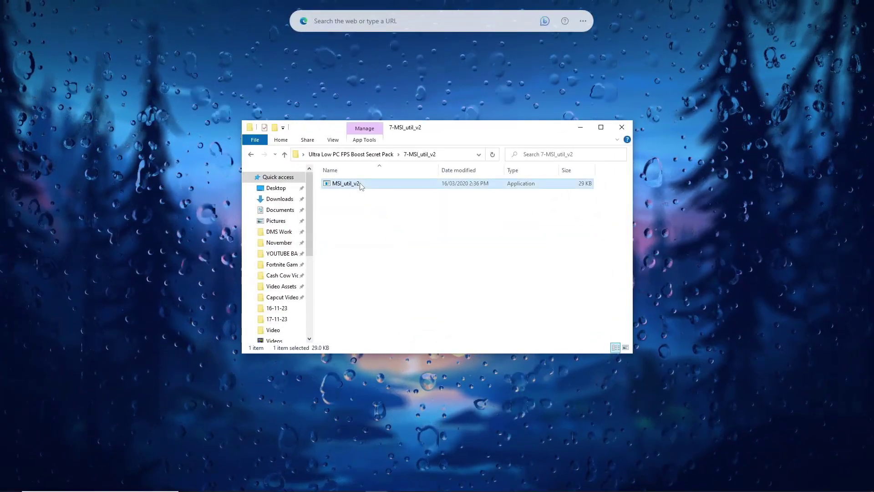
- Run MSI_util_v2 as administrator
right_click(348, 184)
left_click(416, 200)
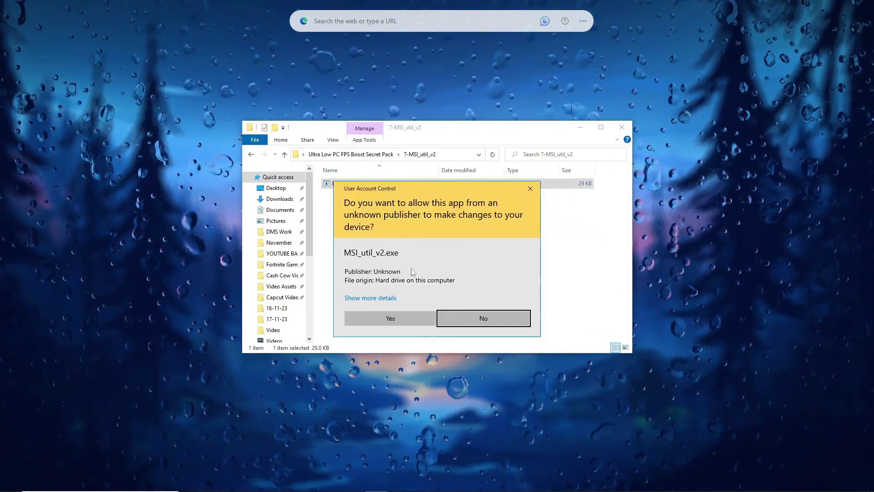
left_click(391, 316)
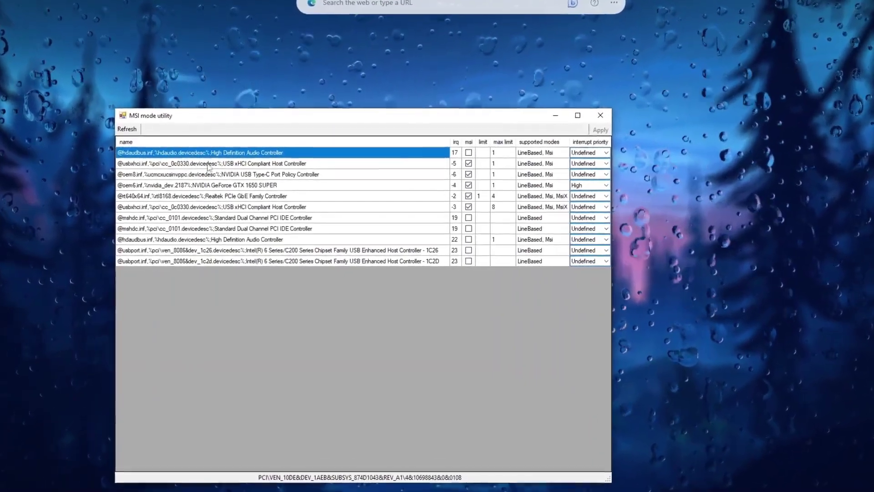
- Enable MSI mode with High interrupt priority for the GeForce GTX 1650 SUPER and apply
left_click(206, 163)
left_click(247, 177)
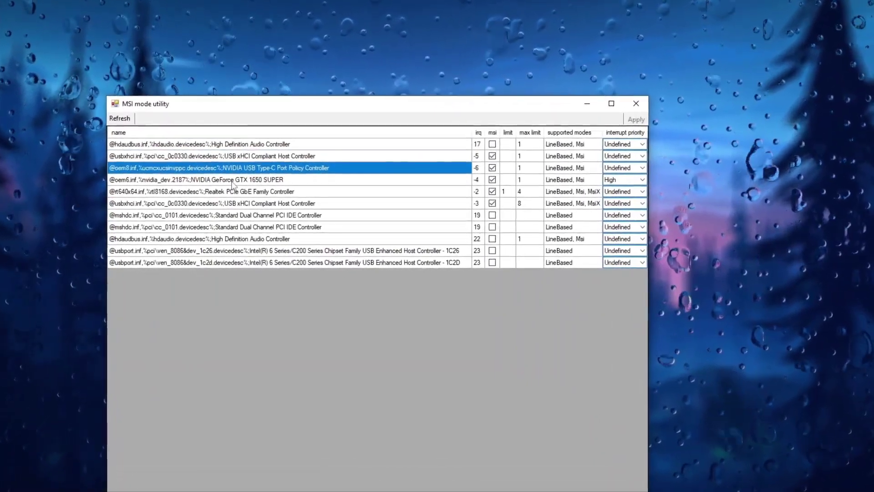
left_click(254, 181)
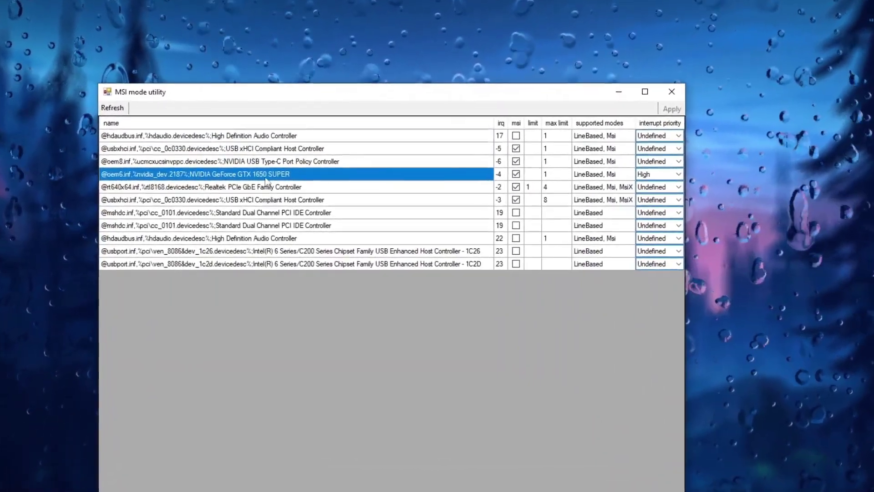
left_click(511, 176)
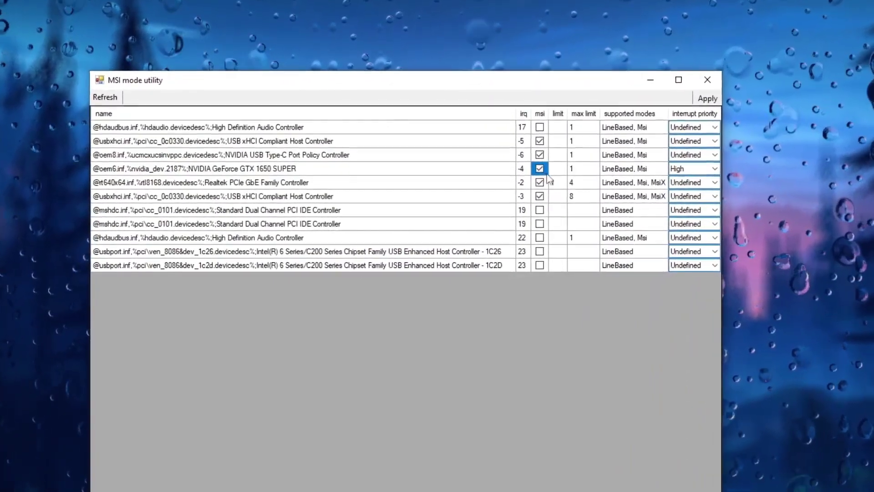
left_click(705, 170)
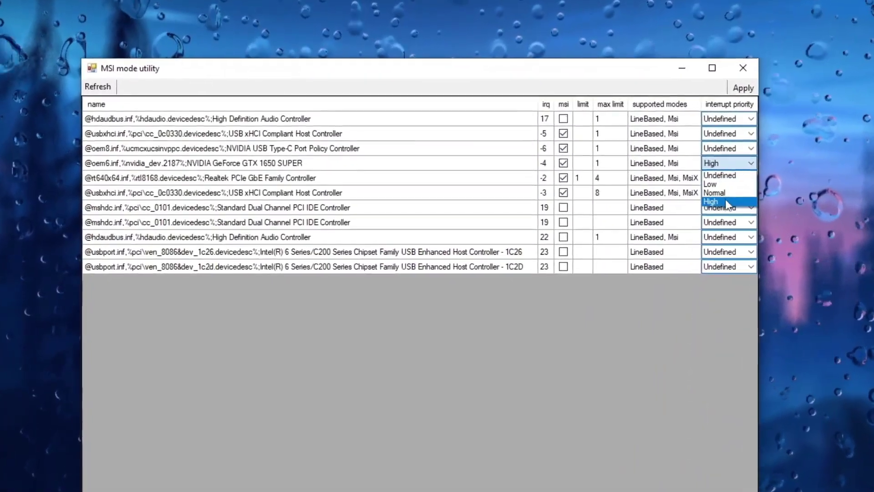
left_click(721, 193)
left_click(770, 81)
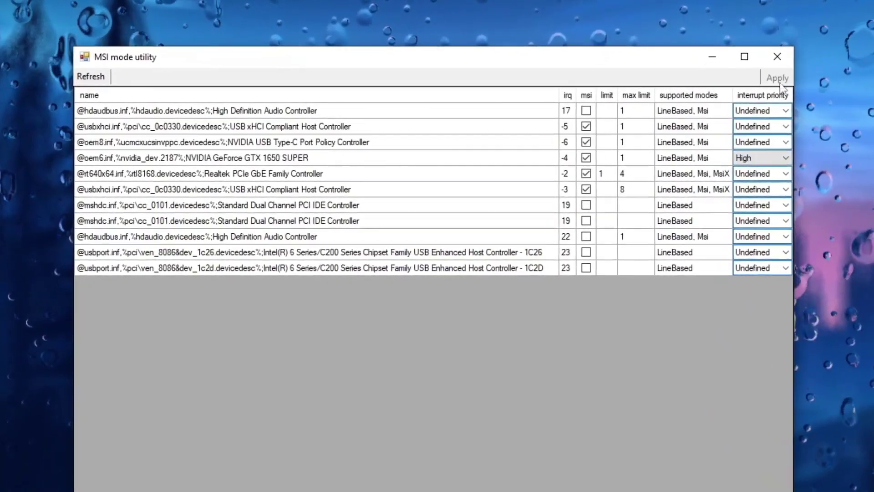
- Launch Command Prompt as administrator via the CMD search and begin entering the sfc /scannow command
key("super")
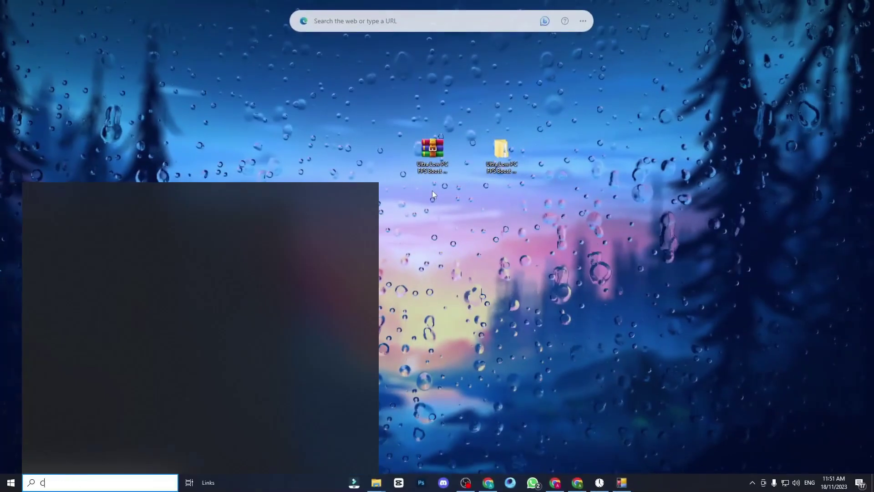
type("CMD")
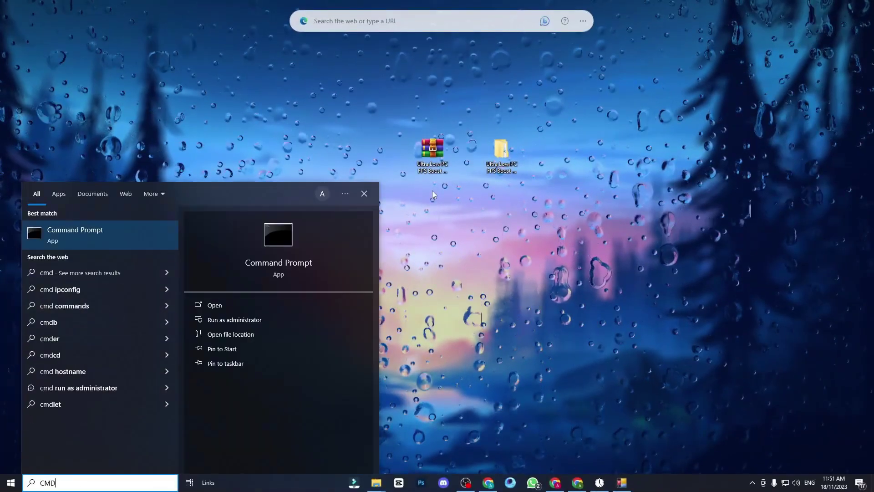
right_click(79, 230)
left_click(131, 244)
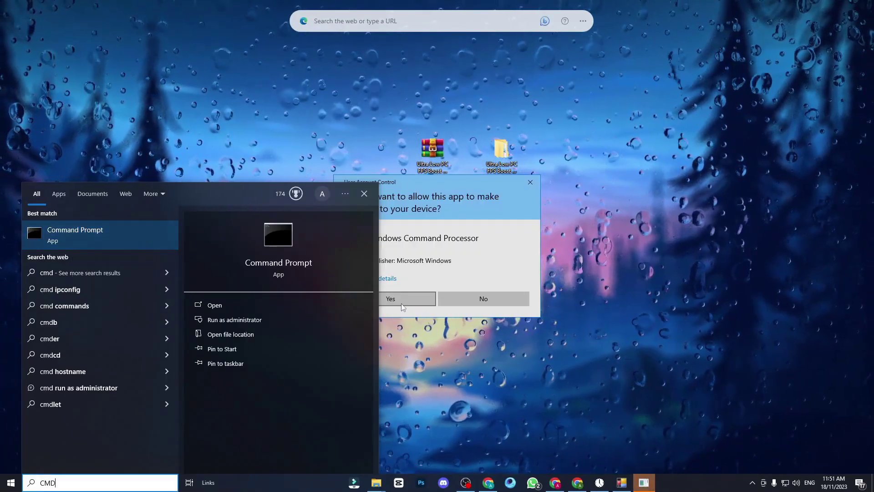
left_click(401, 296)
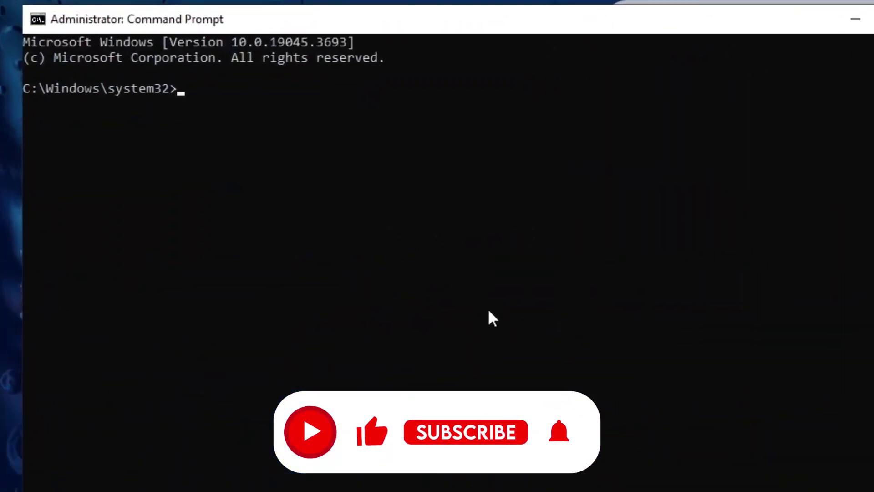
type("SFC")
key("BackSpace")
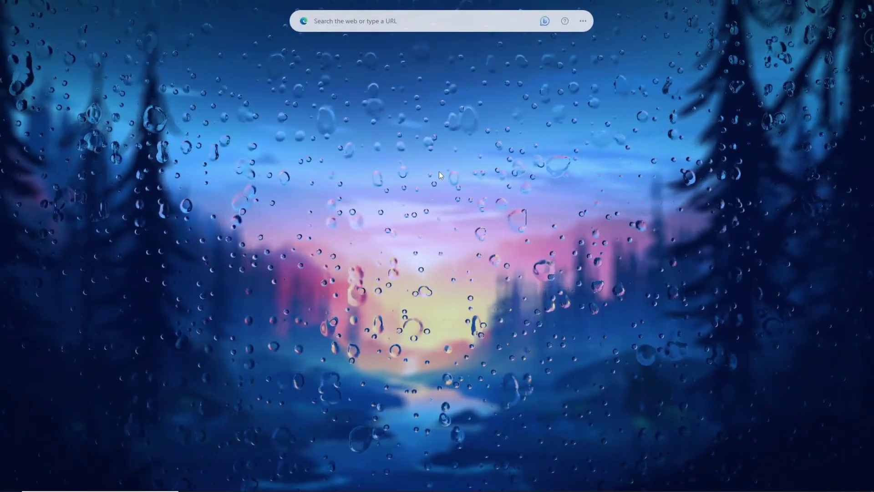
- In Settings > Privacy > General, turn off advertising ID, language-list access and app-launch tracking
key("super")
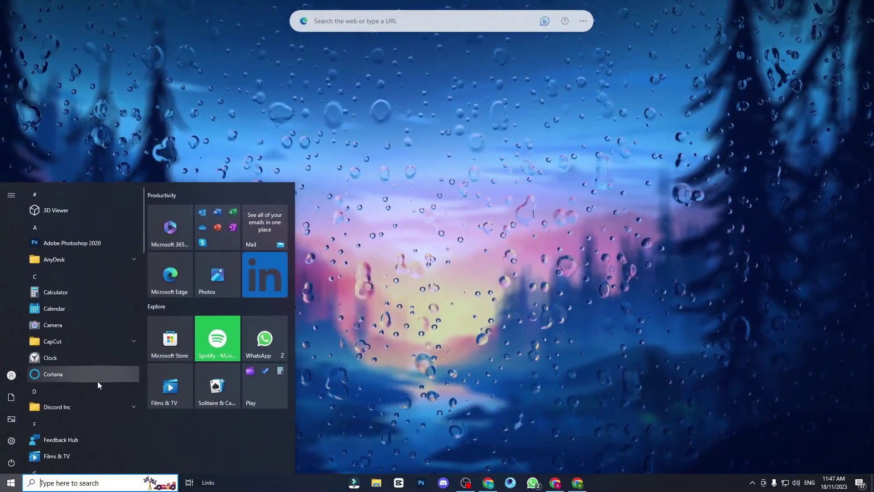
left_click(21, 439)
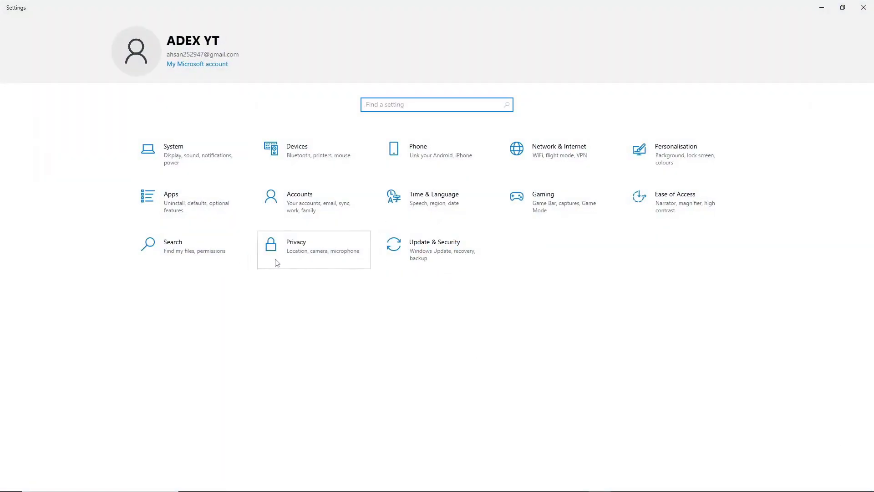
left_click(315, 256)
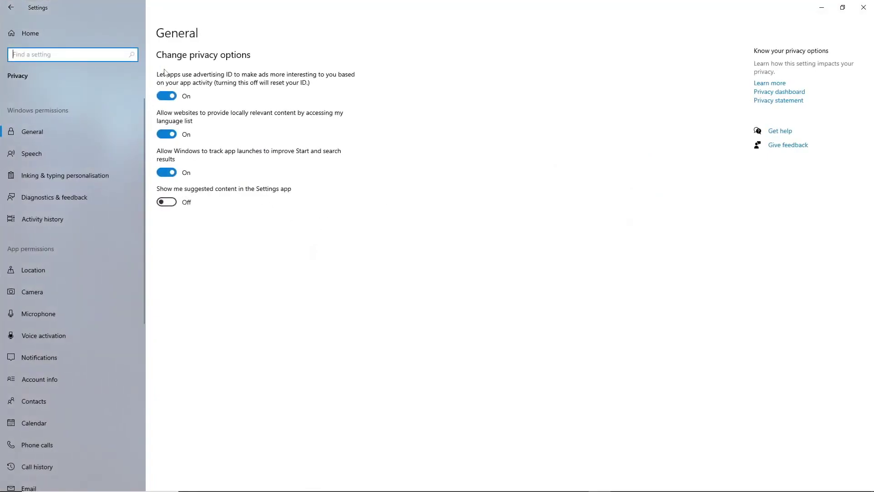
left_click(172, 95)
left_click(167, 134)
left_click(167, 172)
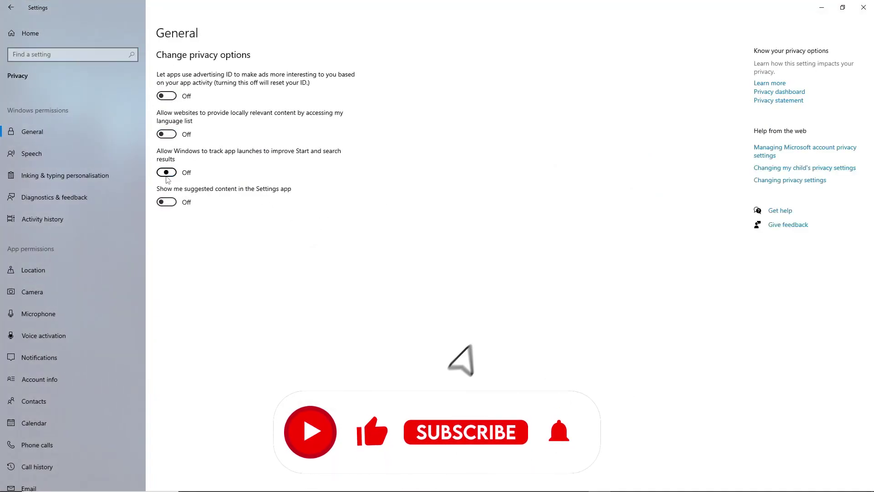
- Go through the Speech, Inking & typing, Diagnostics & feedback and Activity history privacy pages
left_click(78, 152)
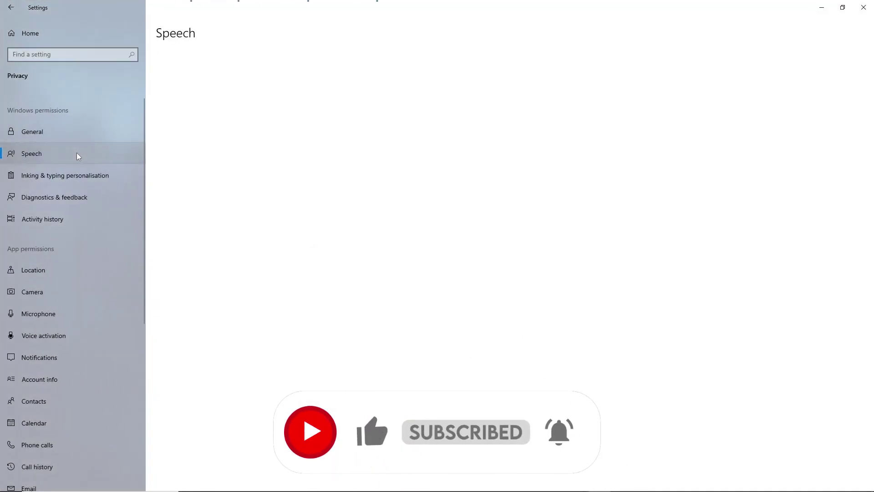
left_click(61, 183)
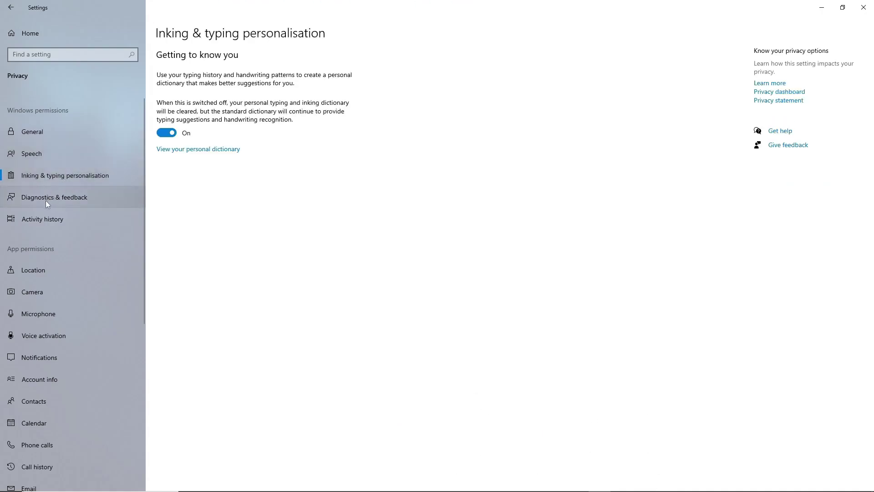
left_click(46, 201)
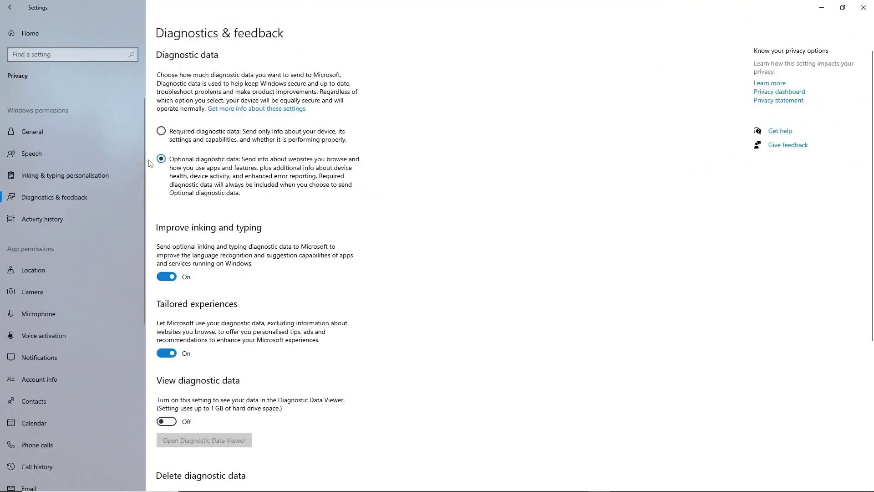
scroll(186, 167, "down", 2)
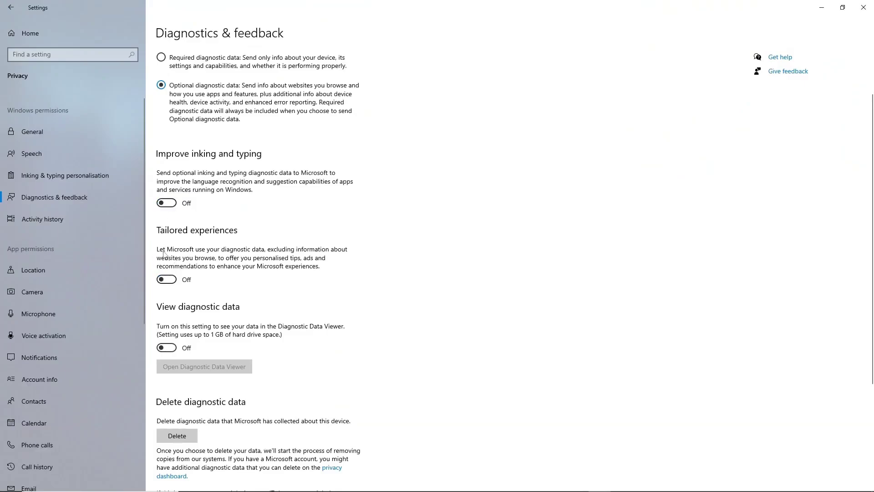
scroll(163, 253, "down", 5)
left_click(64, 225)
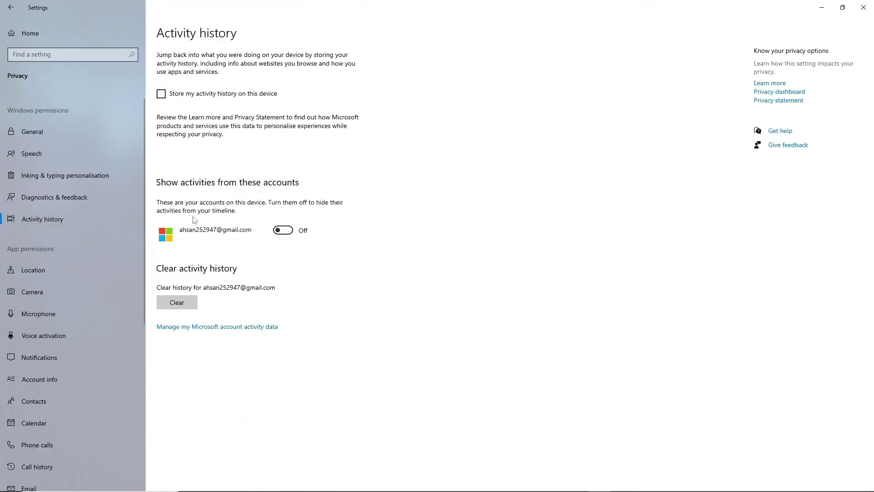
- Deny apps access to the camera
left_click(62, 272)
scroll(69, 205, "down", 3)
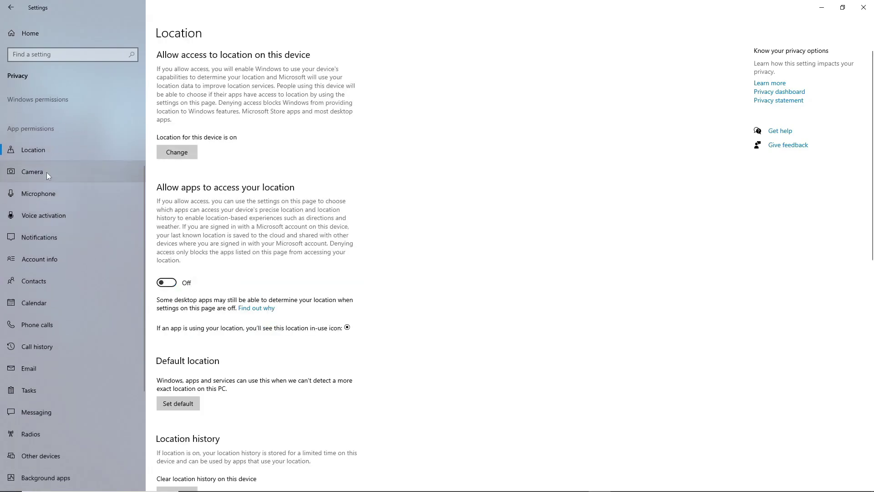
left_click(45, 169)
left_click(165, 215)
- Check the Microphone, Voice activation and Notifications pages, leaving notification access on
left_click(56, 198)
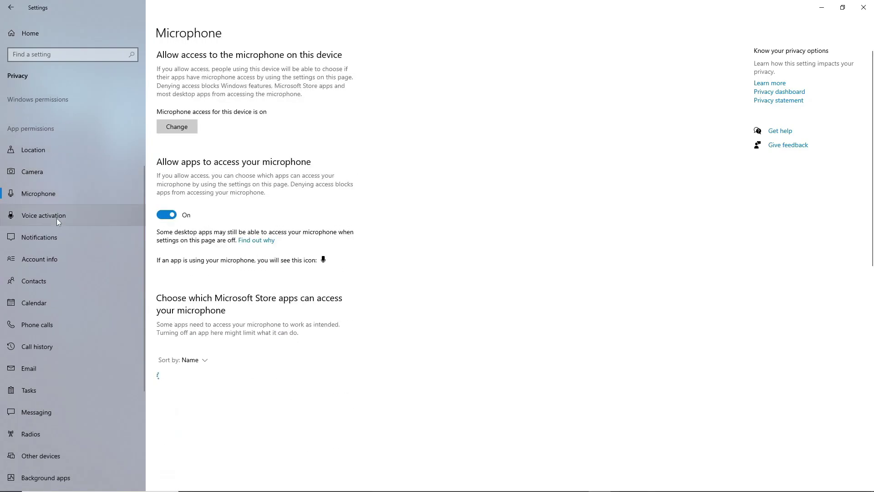
left_click(56, 217)
left_click(57, 235)
scroll(61, 228, "down", 3)
left_click(165, 208)
left_click(165, 209)
- Deny apps access to contacts and the calendar
scroll(83, 210, "down", 2)
left_click(64, 139)
left_click(62, 161)
left_click(167, 206)
left_click(83, 184)
left_click(166, 205)
- Block apps from phone calls, call history and email
left_click(61, 201)
scroll(72, 203, "down", 2)
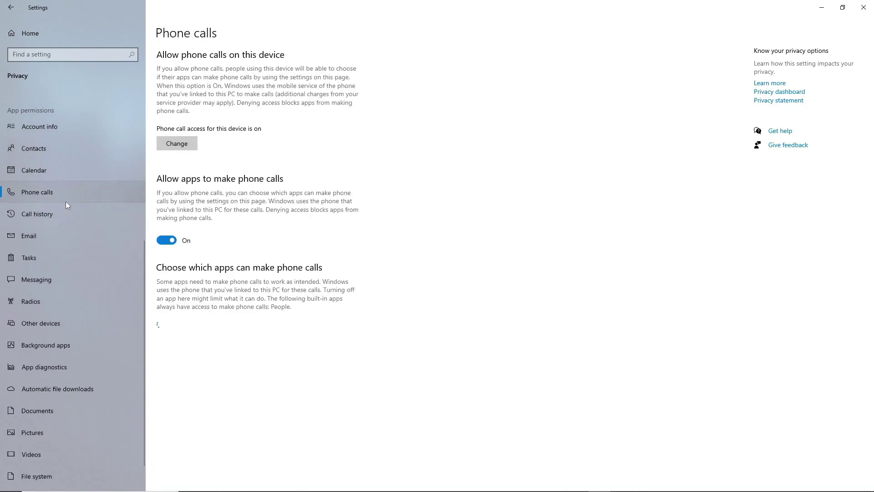
left_click(167, 240)
left_click(65, 187)
left_click(167, 215)
left_click(94, 204)
left_click(166, 206)
- Block apps from tasks, messaging and radios
left_click(96, 225)
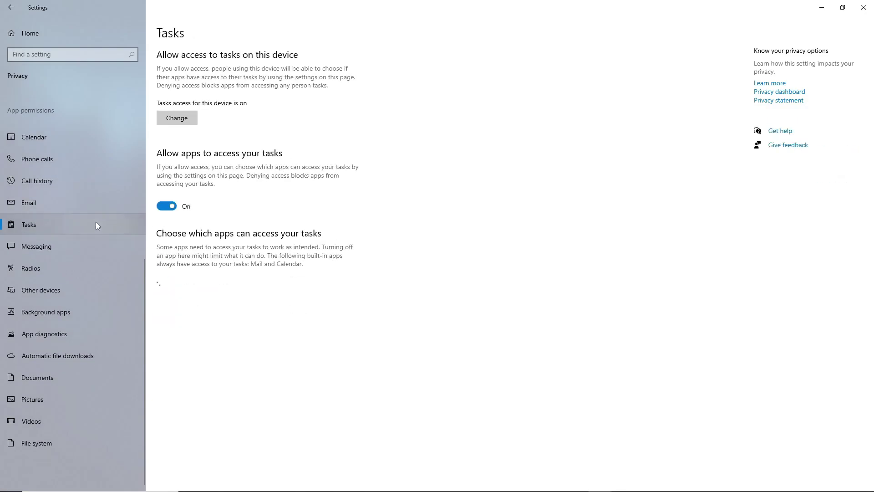
left_click(164, 207)
left_click(69, 245)
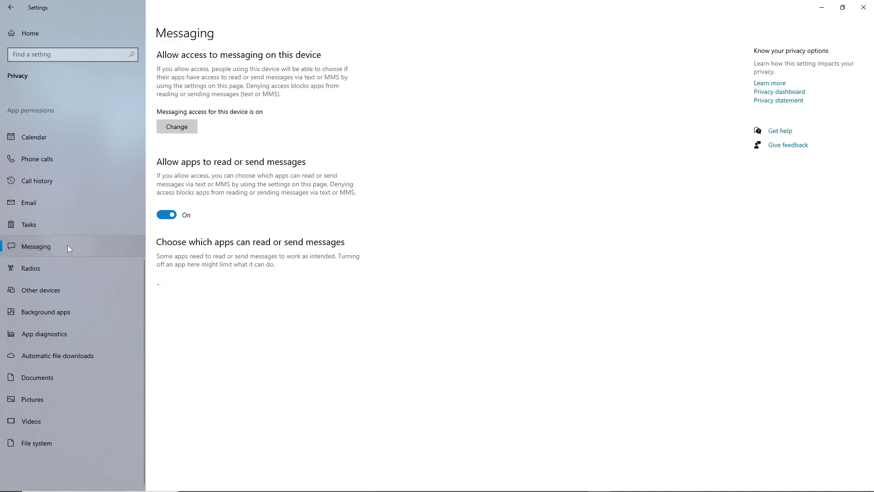
left_click(165, 215)
left_click(76, 267)
left_click(167, 207)
- Skip past the remaining permission pages and deny apps access to the pictures library
left_click(82, 288)
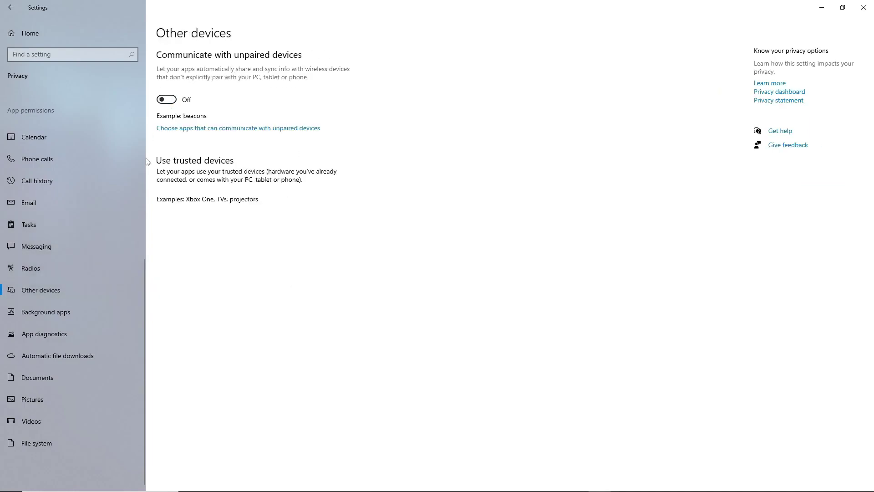
left_click(79, 316)
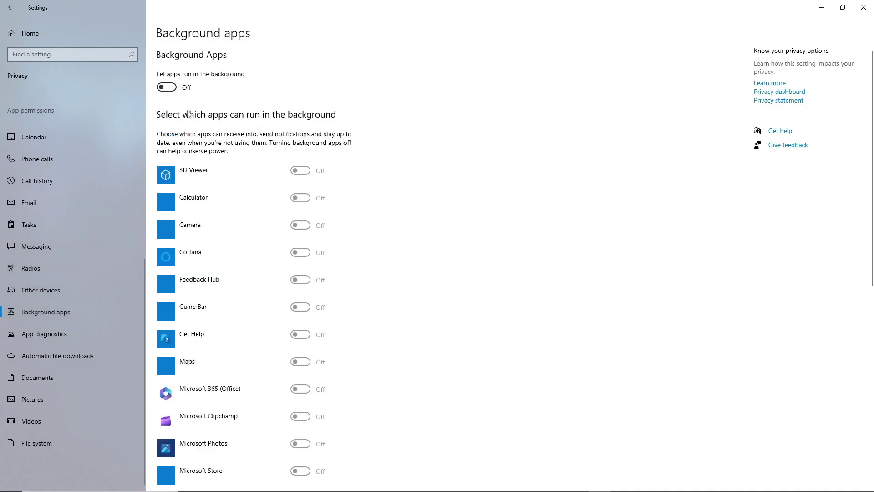
left_click(67, 334)
left_click(65, 358)
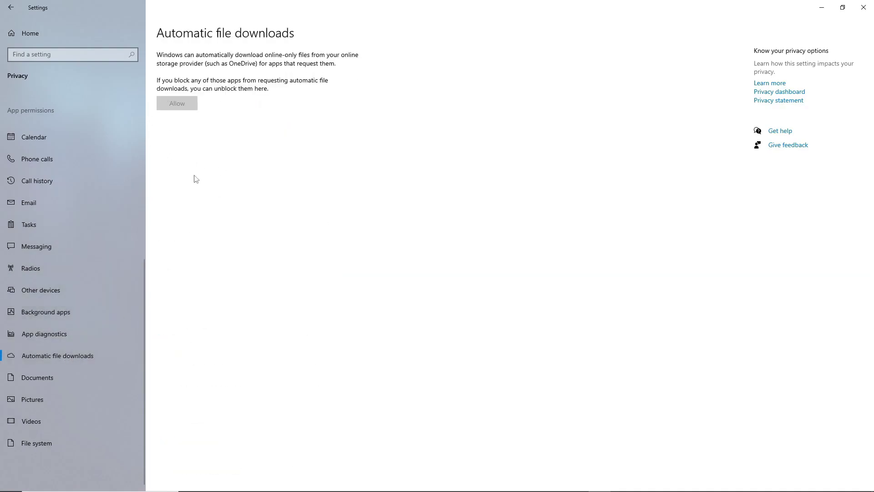
left_click(85, 380)
left_click(64, 403)
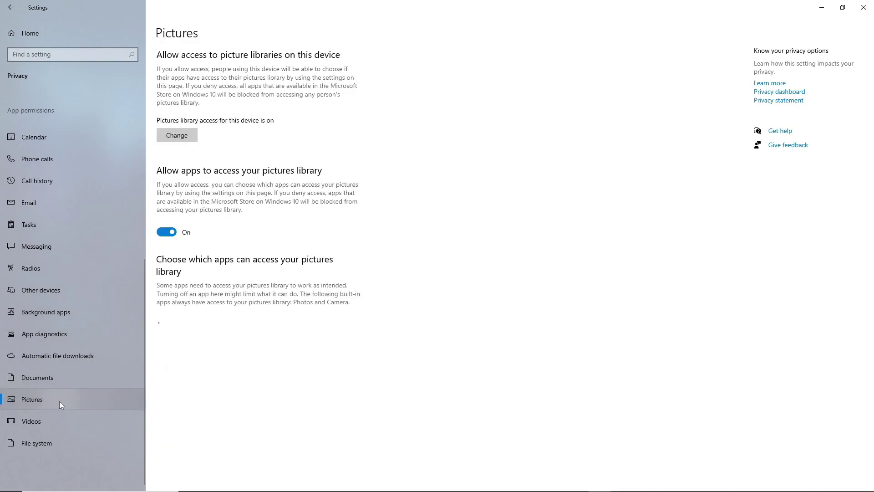
left_click(175, 232)
left_click(78, 412)
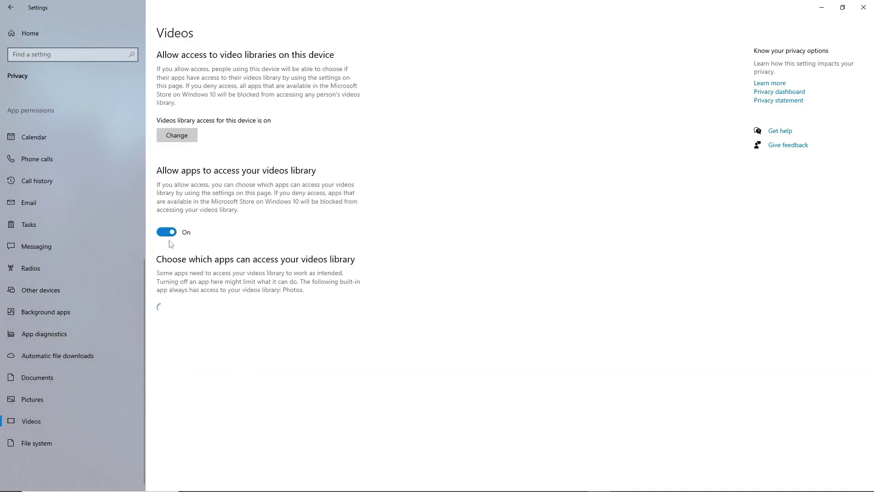
- Open the File system permission page, then fire the assault rifle at the opponent by the bridge
left_click(41, 441)
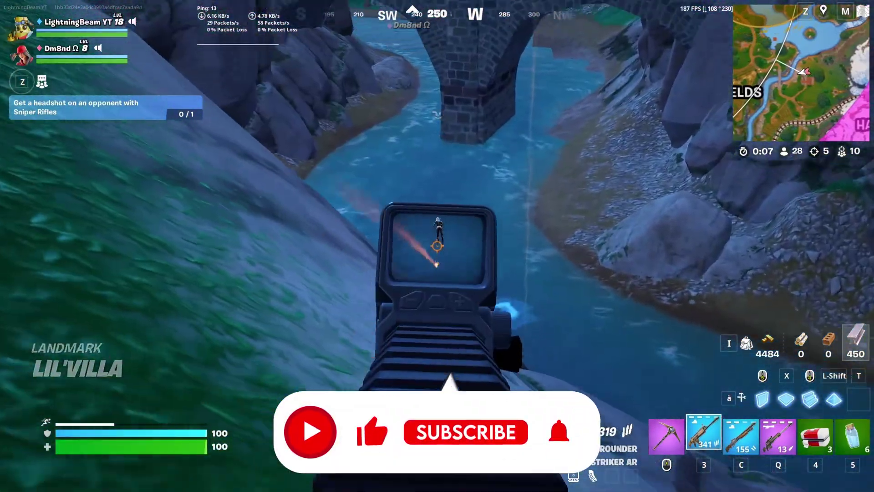
left_click(437, 246)
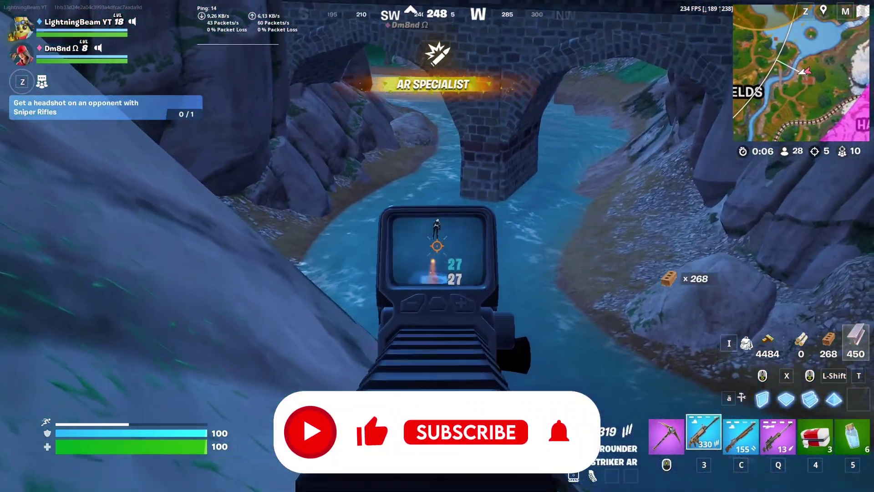